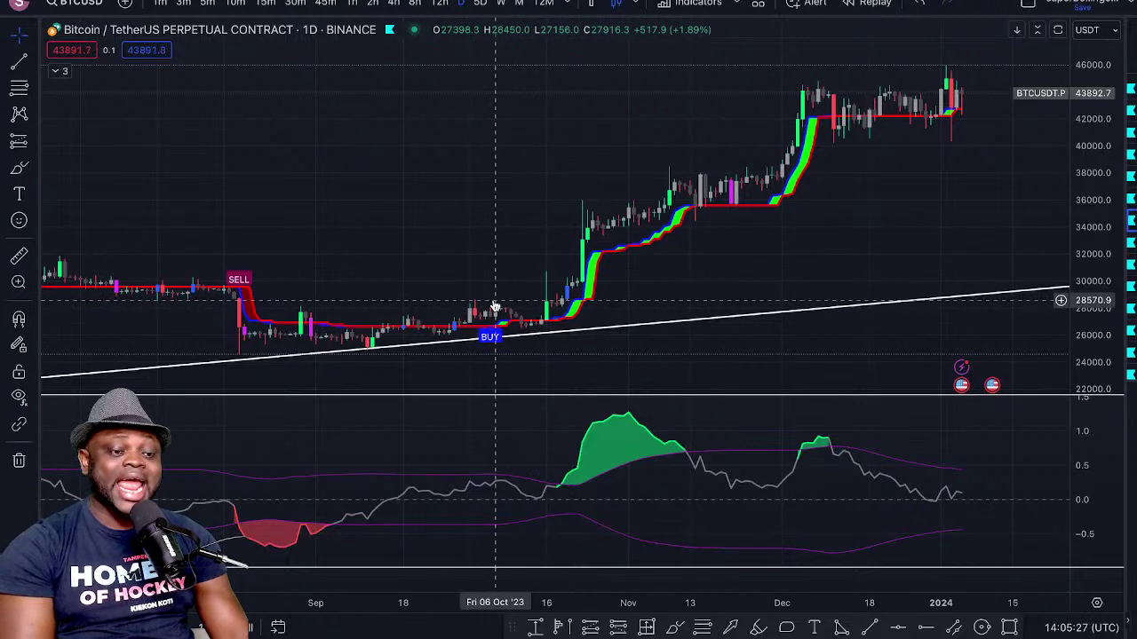
- Draw a descending trend line across the oscillator's two green peaks, from 30 Oct '23 to 23 Dec '23
{"action": "scroll", "coordinate": [493, 303], "scroll_direction": "down", "scroll_amount": 5}
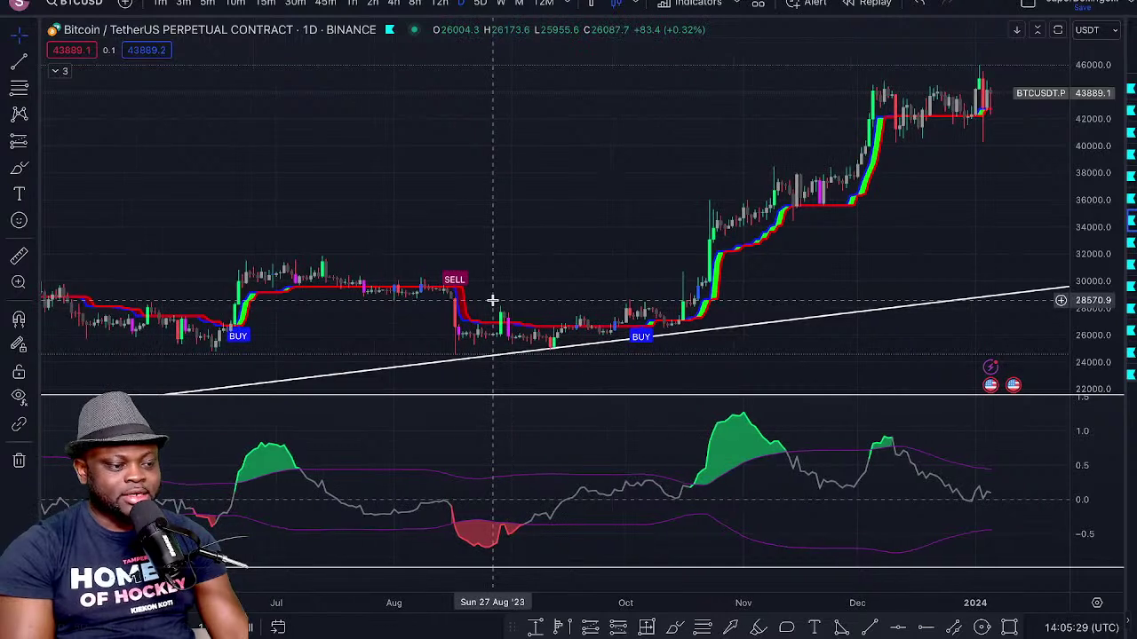
{"action": "scroll", "coordinate": [492, 300], "scroll_direction": "right", "scroll_amount": 3}
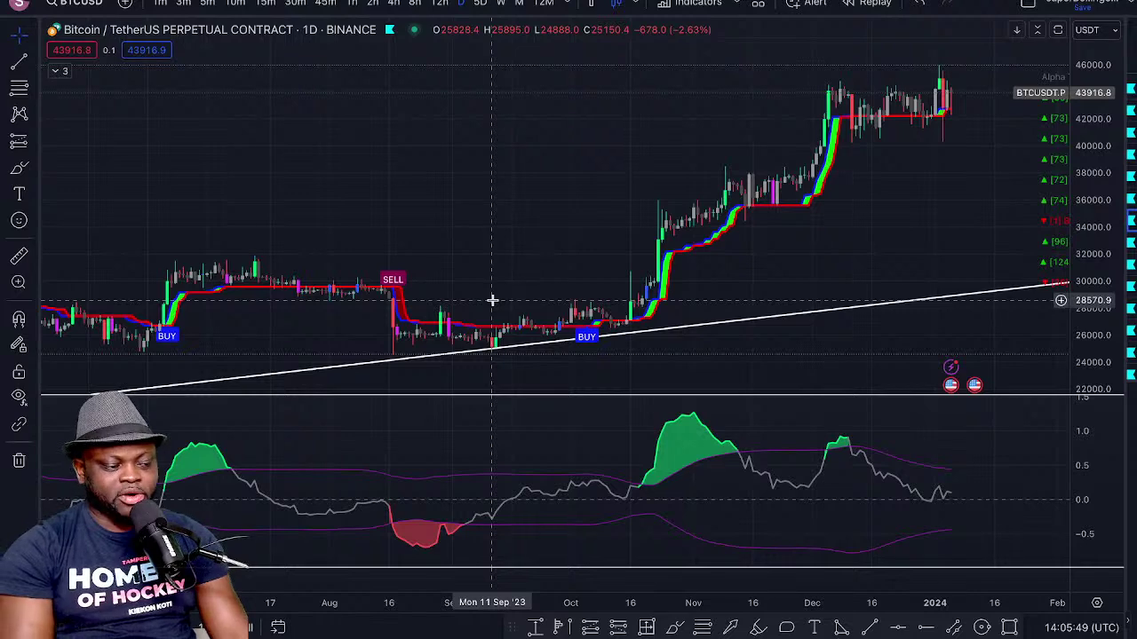
{"action": "scroll", "coordinate": [492, 300], "scroll_direction": "down", "scroll_amount": 1}
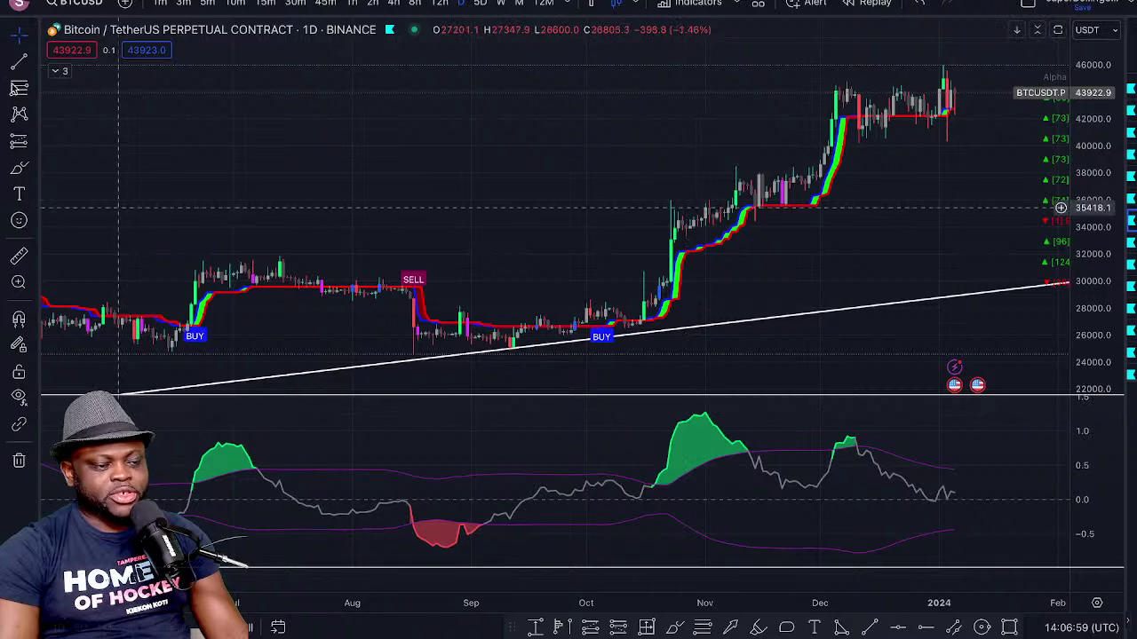
{"action": "left_click", "coordinate": [19, 55]}
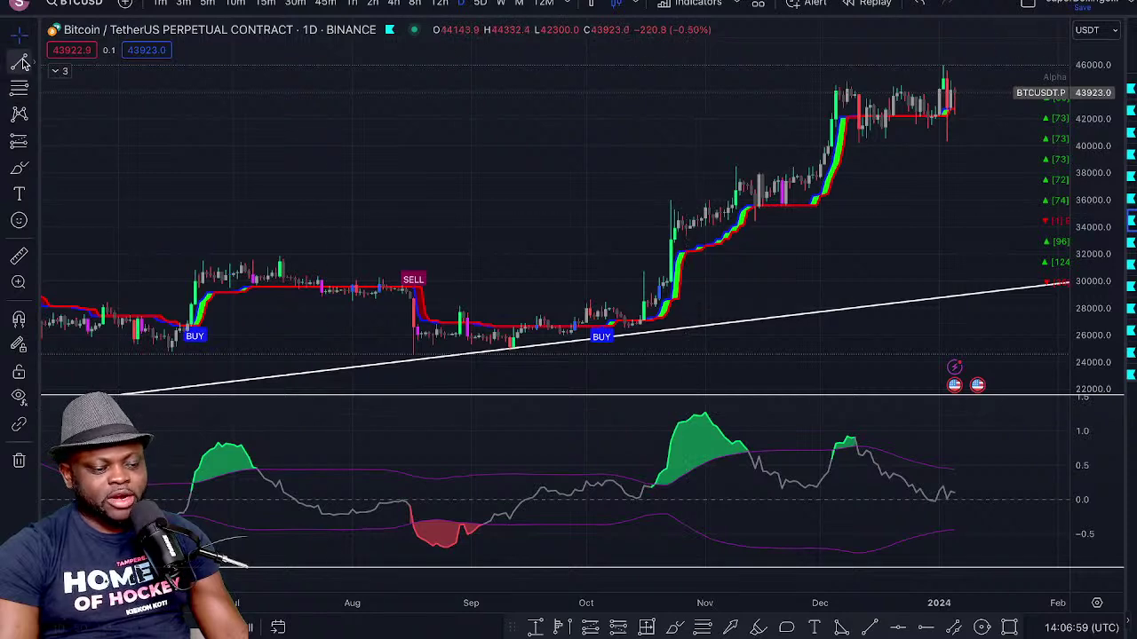
{"action": "left_click", "coordinate": [700, 414]}
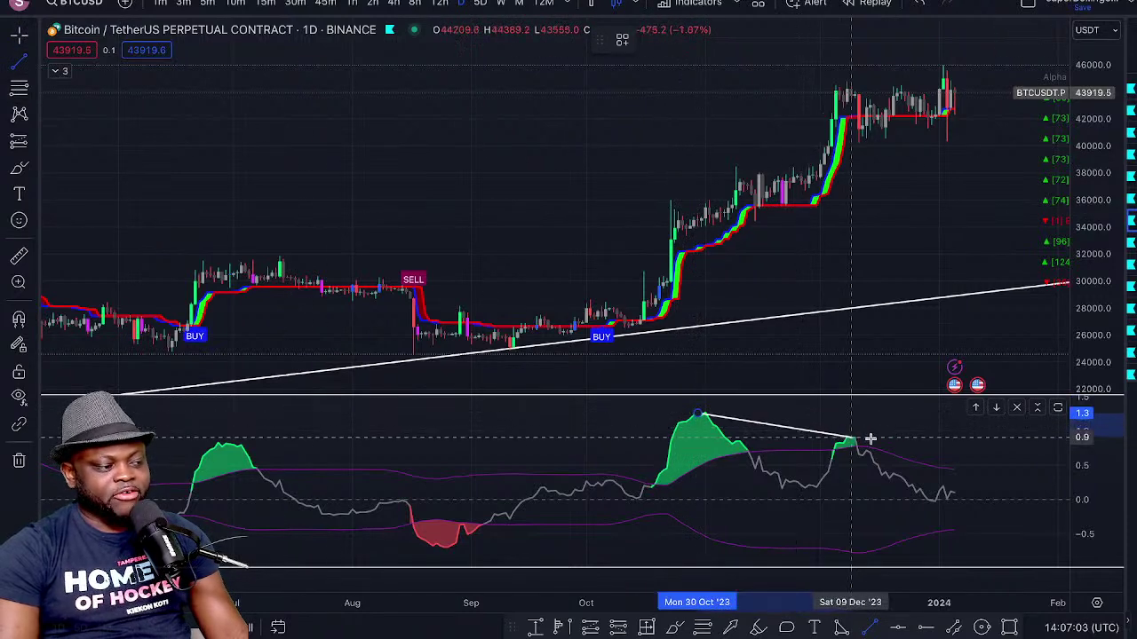
{"action": "left_click", "coordinate": [866, 437]}
{"action": "left_click_drag", "start_coordinate": [885, 448], "coordinate": [903, 444]}
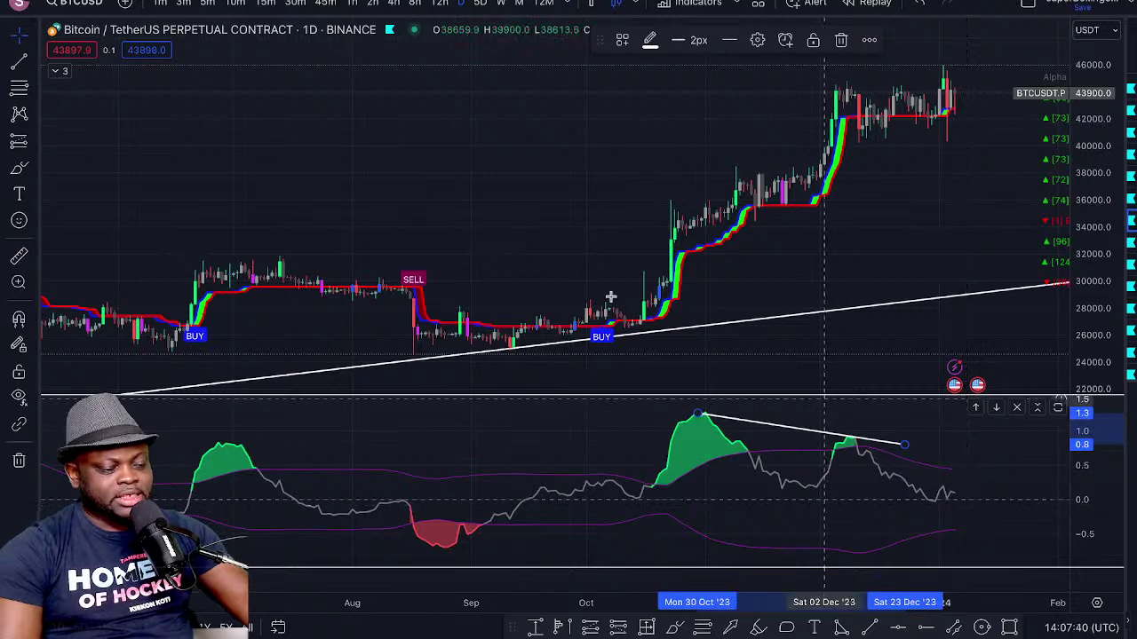
- Review the daily chart's price and oscillator history back to early 2022, and reset the chart view
{"action": "scroll", "coordinate": [451, 230], "scroll_direction": "down", "scroll_amount": 6}
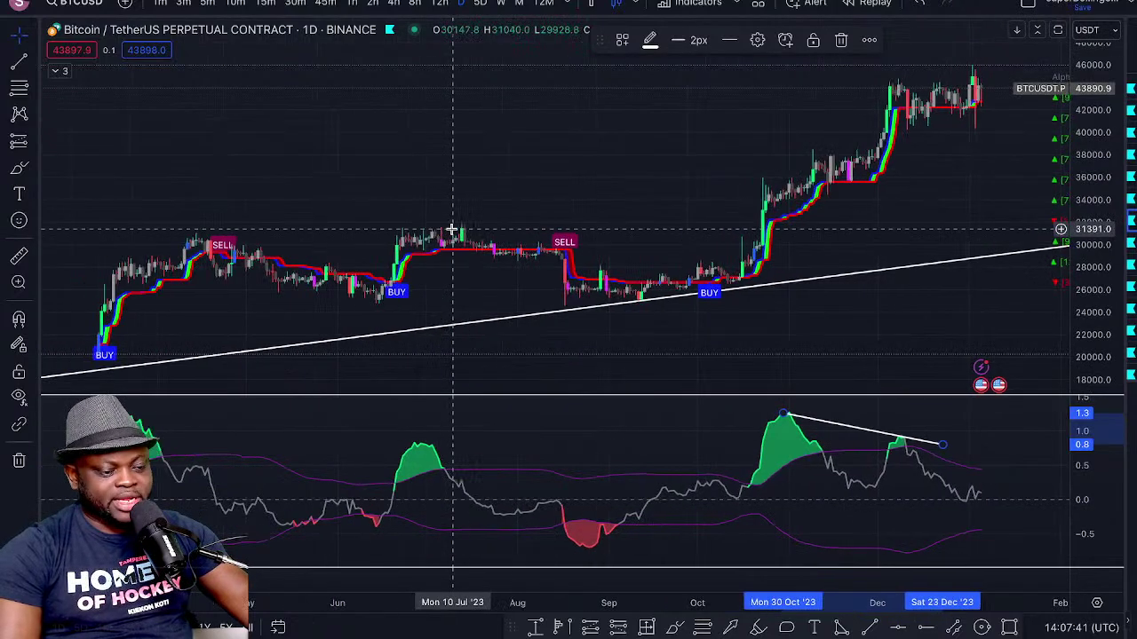
{"action": "scroll", "coordinate": [451, 229], "scroll_direction": "down", "scroll_amount": 5}
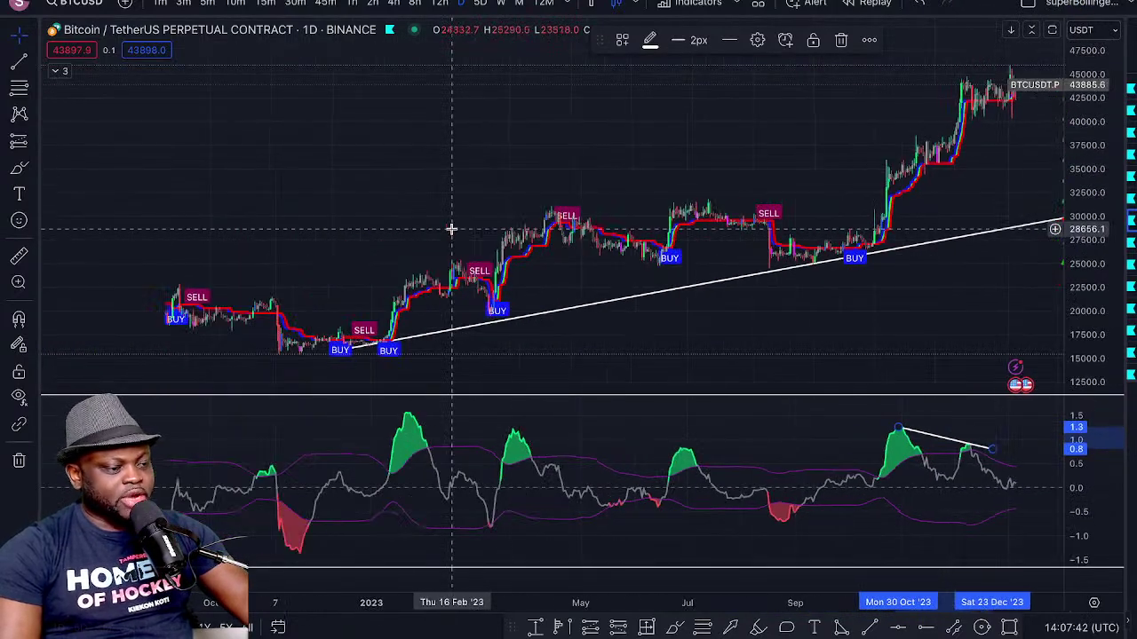
{"action": "scroll", "coordinate": [451, 229], "scroll_direction": "down", "scroll_amount": 5}
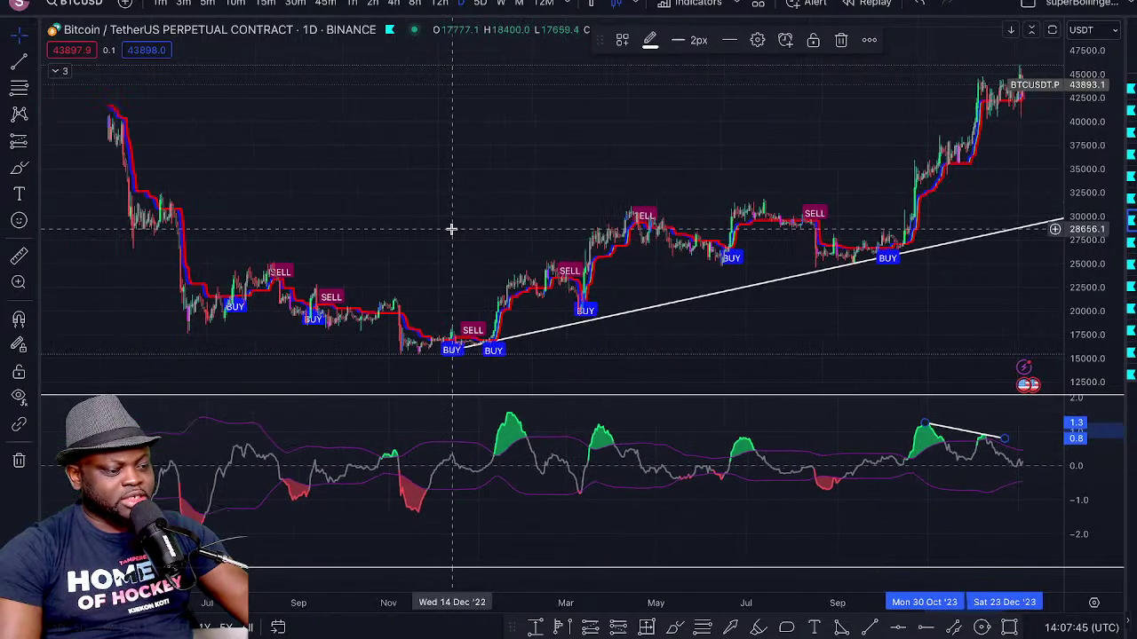
{"action": "scroll", "coordinate": [451, 229], "scroll_direction": "down", "scroll_amount": 4}
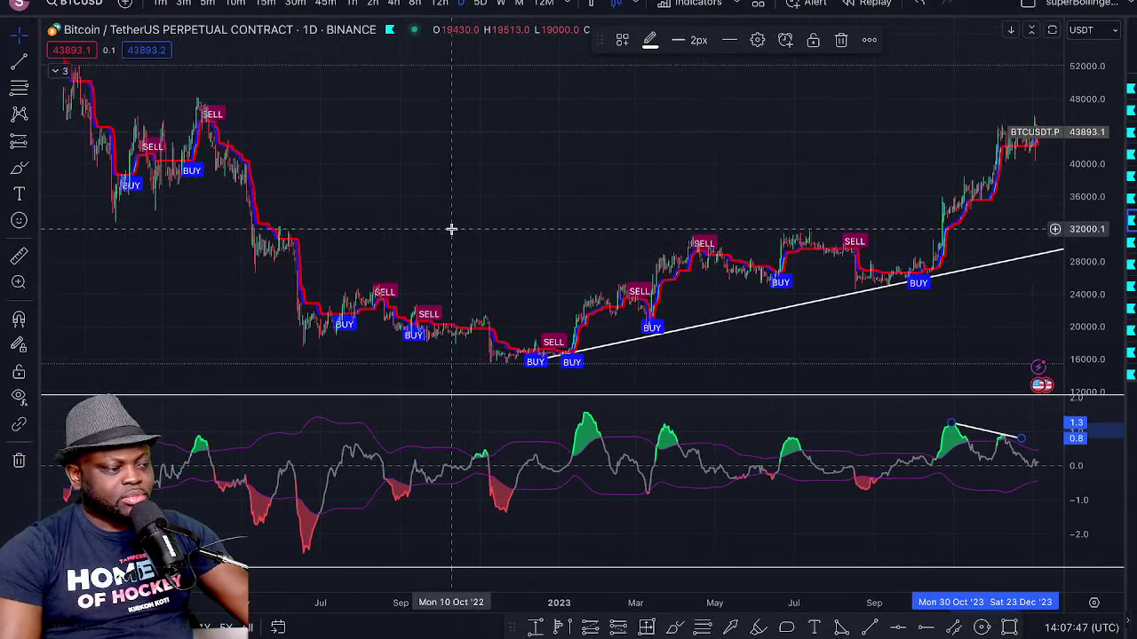
{"action": "right_click", "coordinate": [466, 179]}
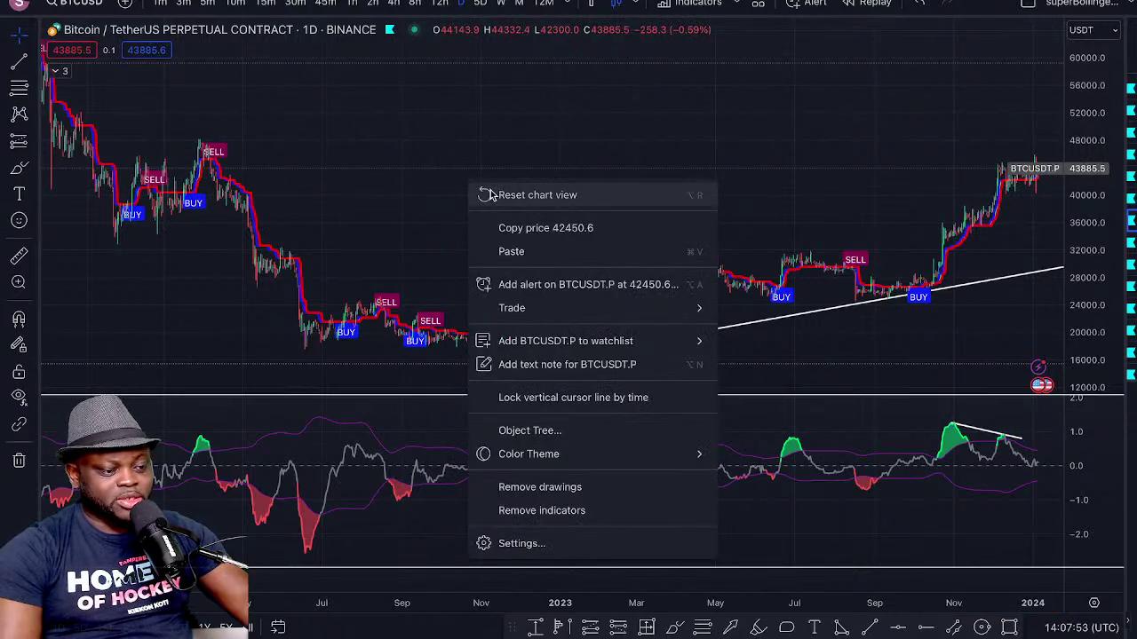
{"action": "left_click", "coordinate": [490, 194]}
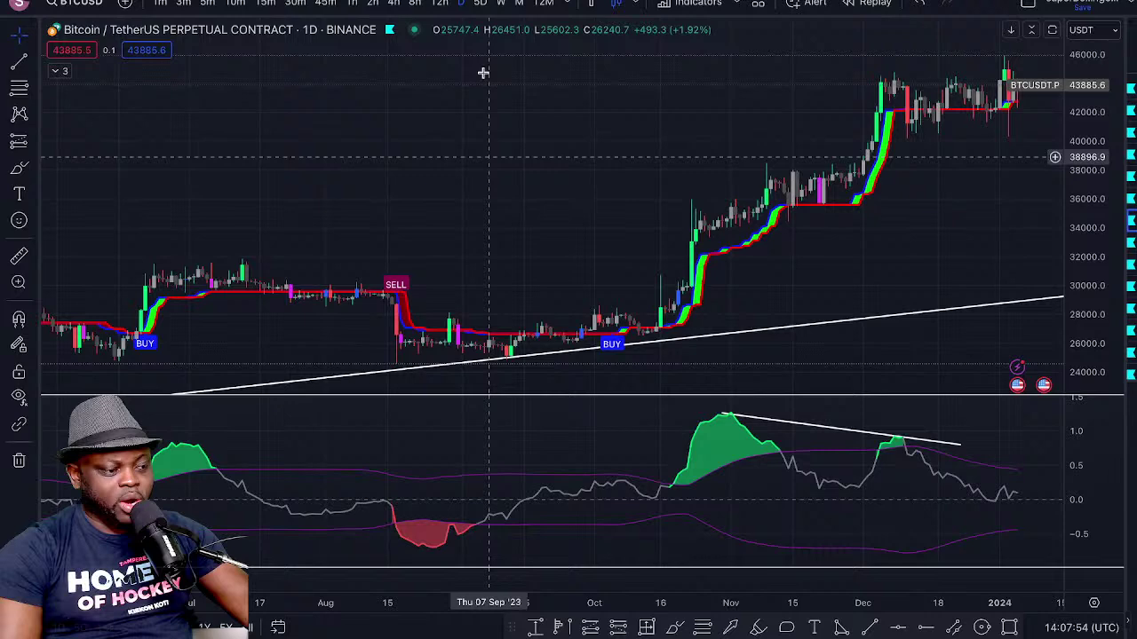
- View the chart on the weekly timeframe, and examine the daily timeframe's buy and sell signals back through 2021
{"action": "left_click", "coordinate": [503, 4]}
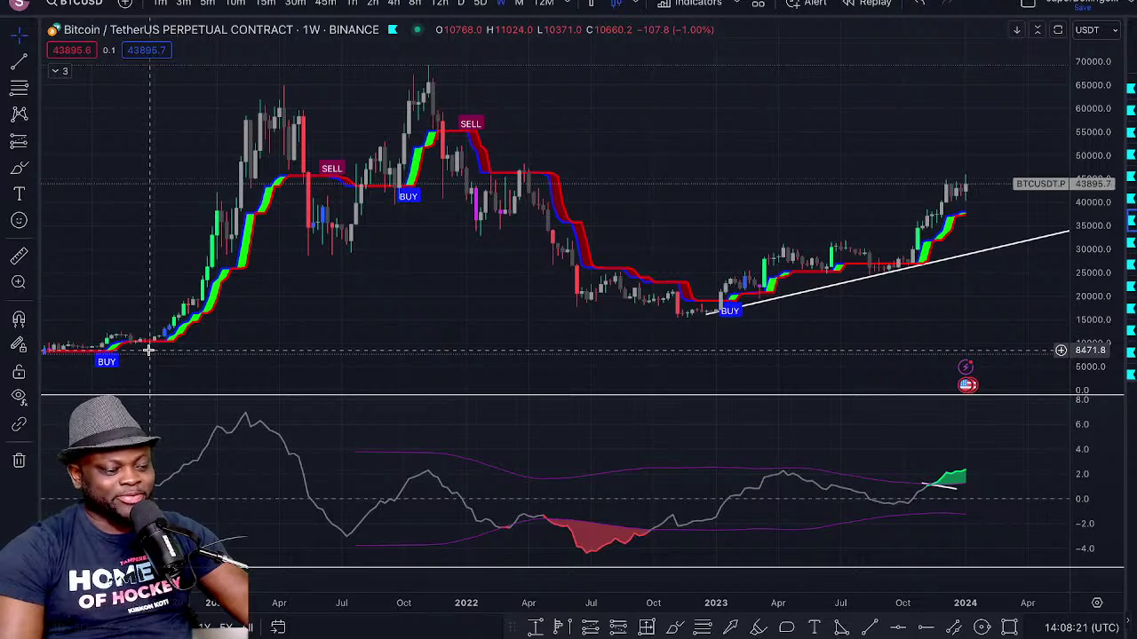
{"action": "left_click", "coordinate": [465, 4]}
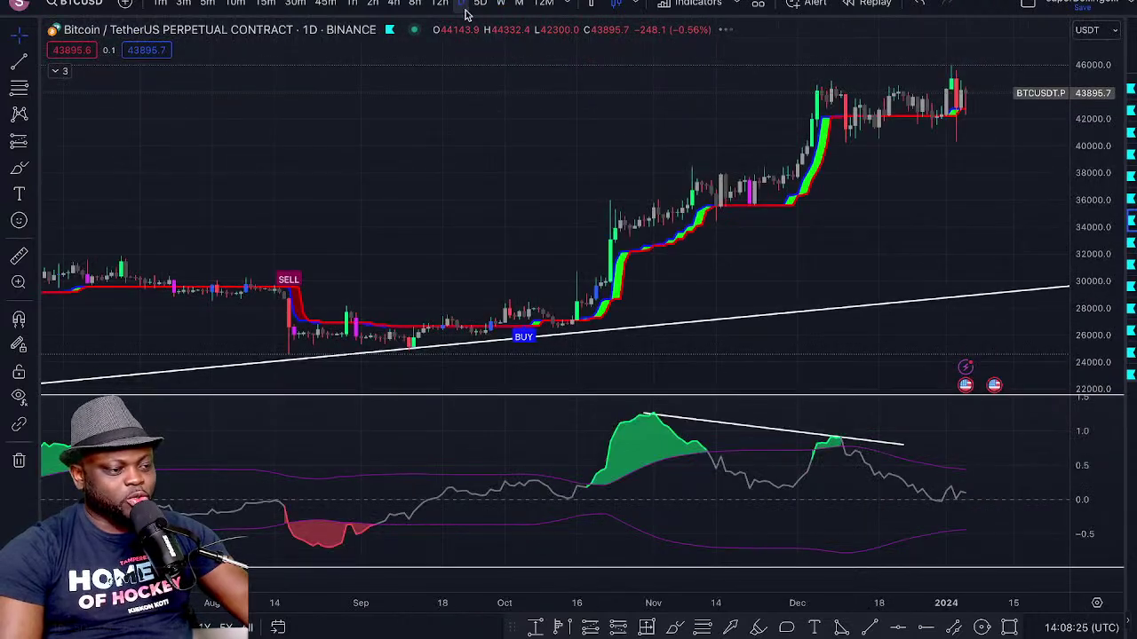
{"action": "scroll", "coordinate": [424, 222], "scroll_direction": "down", "scroll_amount": 3}
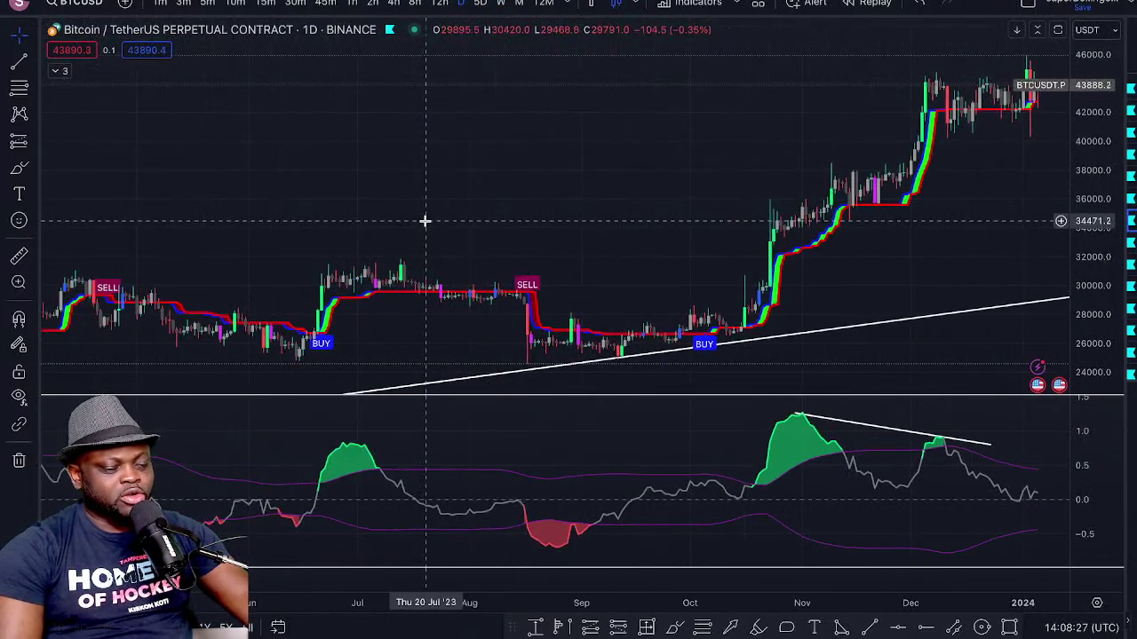
{"action": "scroll", "coordinate": [425, 222], "scroll_direction": "down", "scroll_amount": 5}
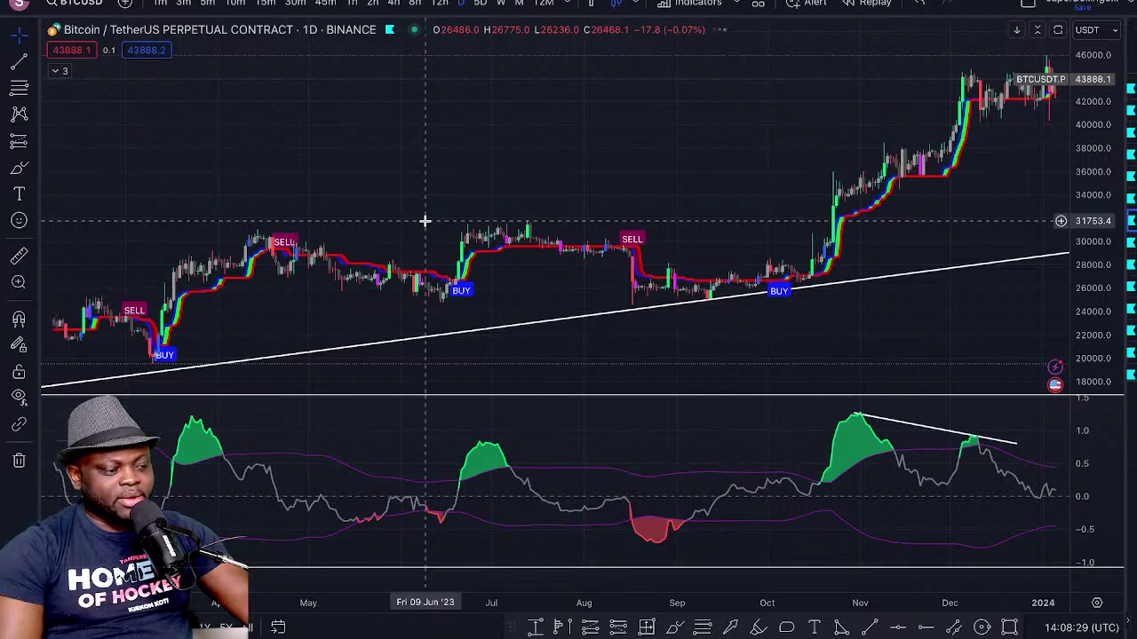
{"action": "scroll", "coordinate": [425, 221], "scroll_direction": "down", "scroll_amount": 5}
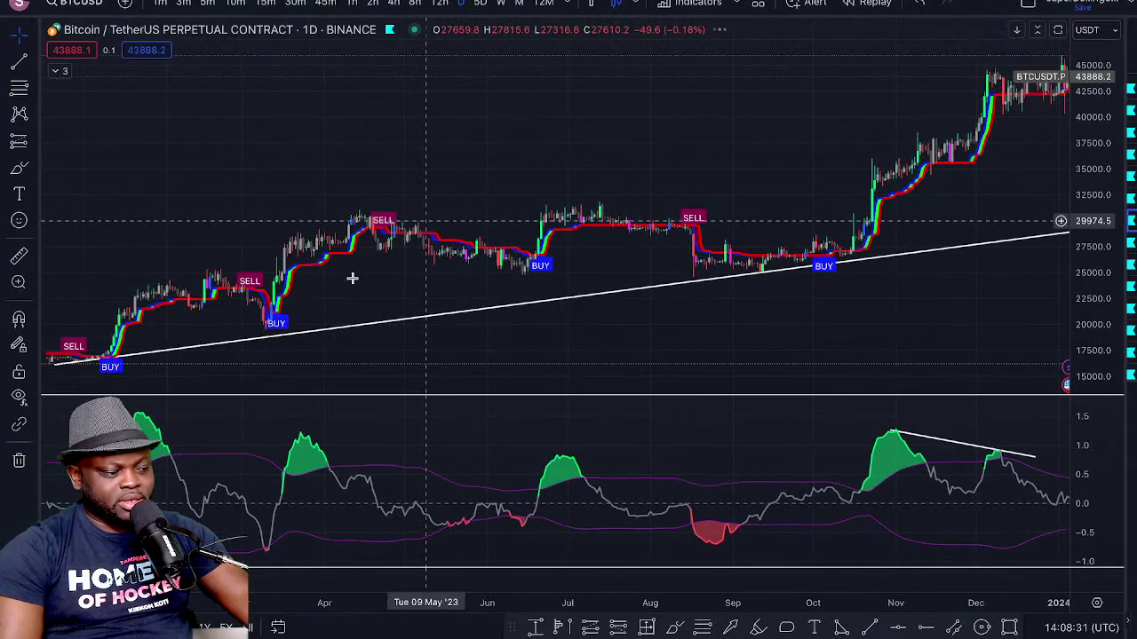
{"action": "scroll", "coordinate": [223, 338], "scroll_direction": "down", "scroll_amount": 2}
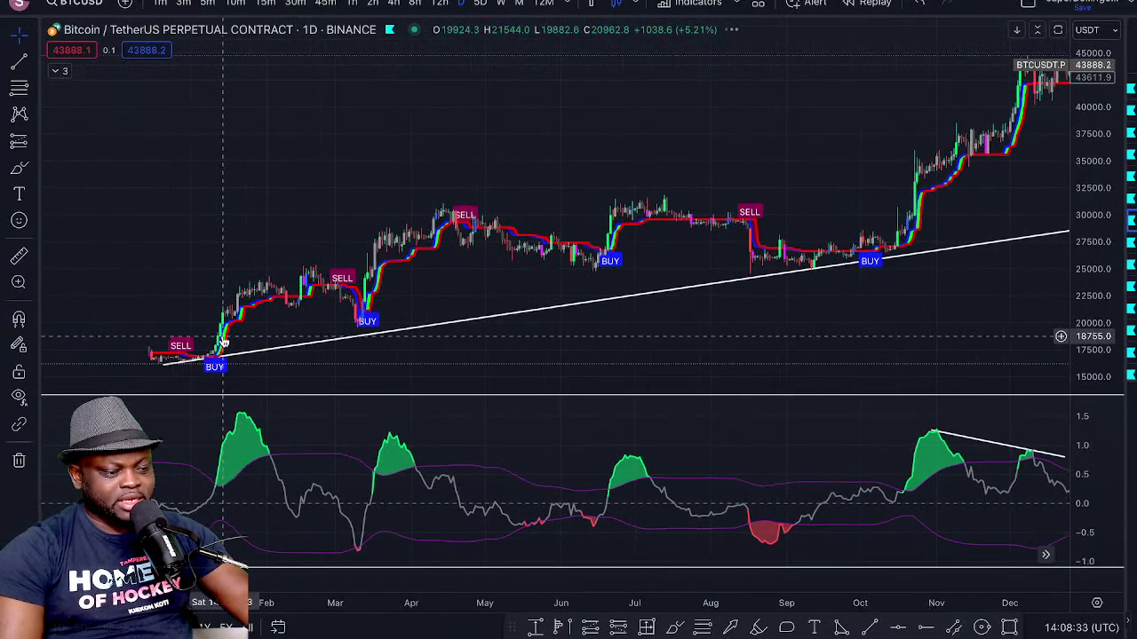
{"action": "scroll", "coordinate": [223, 342], "scroll_direction": "down", "scroll_amount": 4}
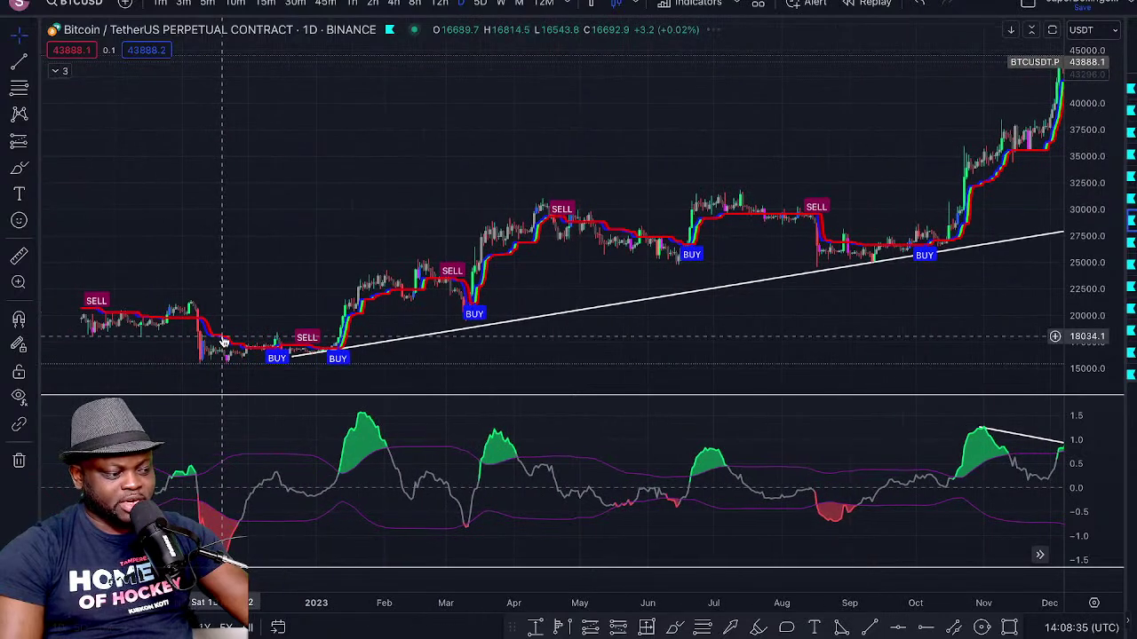
{"action": "scroll", "coordinate": [223, 342], "scroll_direction": "left", "scroll_amount": 3}
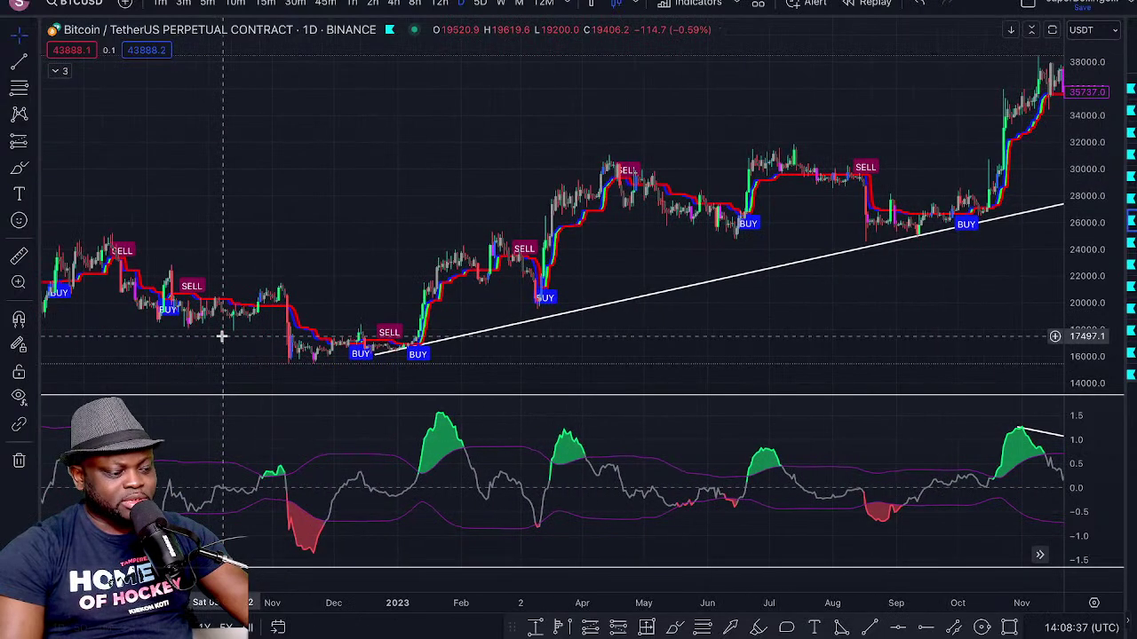
{"action": "scroll", "coordinate": [210, 331], "scroll_direction": "left", "scroll_amount": 3}
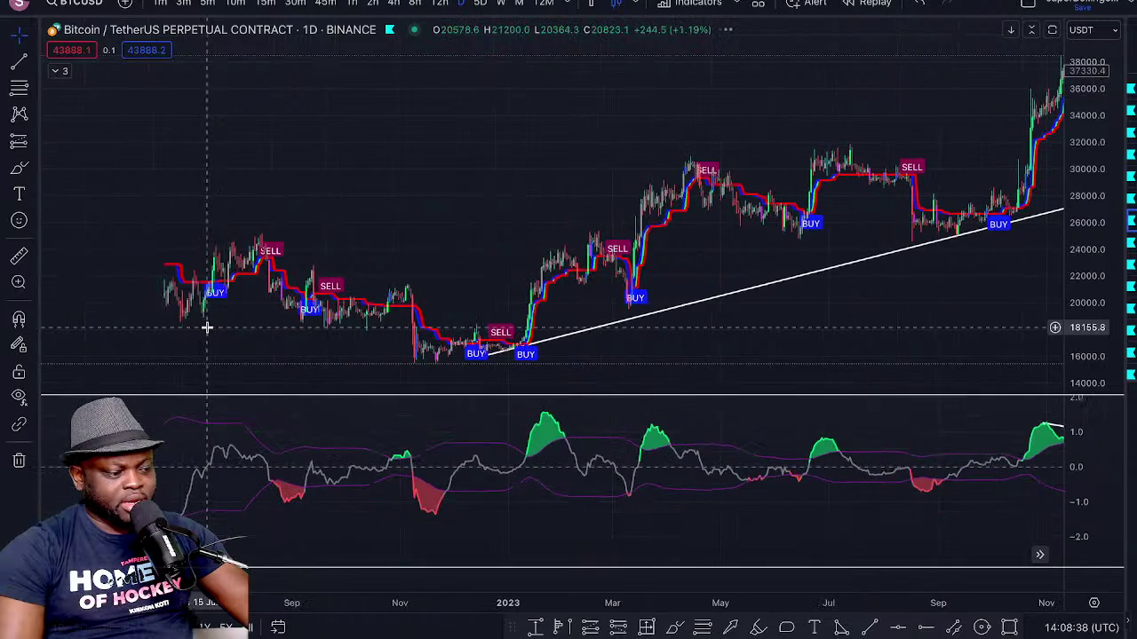
{"action": "scroll", "coordinate": [206, 328], "scroll_direction": "left", "scroll_amount": 4}
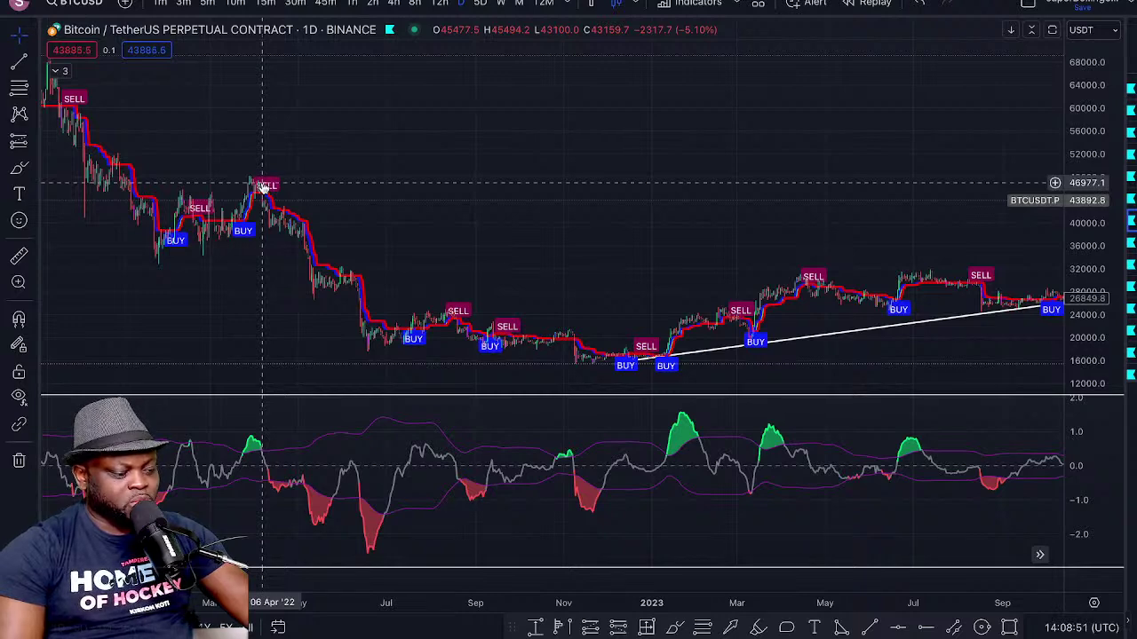
{"action": "scroll", "coordinate": [263, 186], "scroll_direction": "down", "scroll_amount": 6}
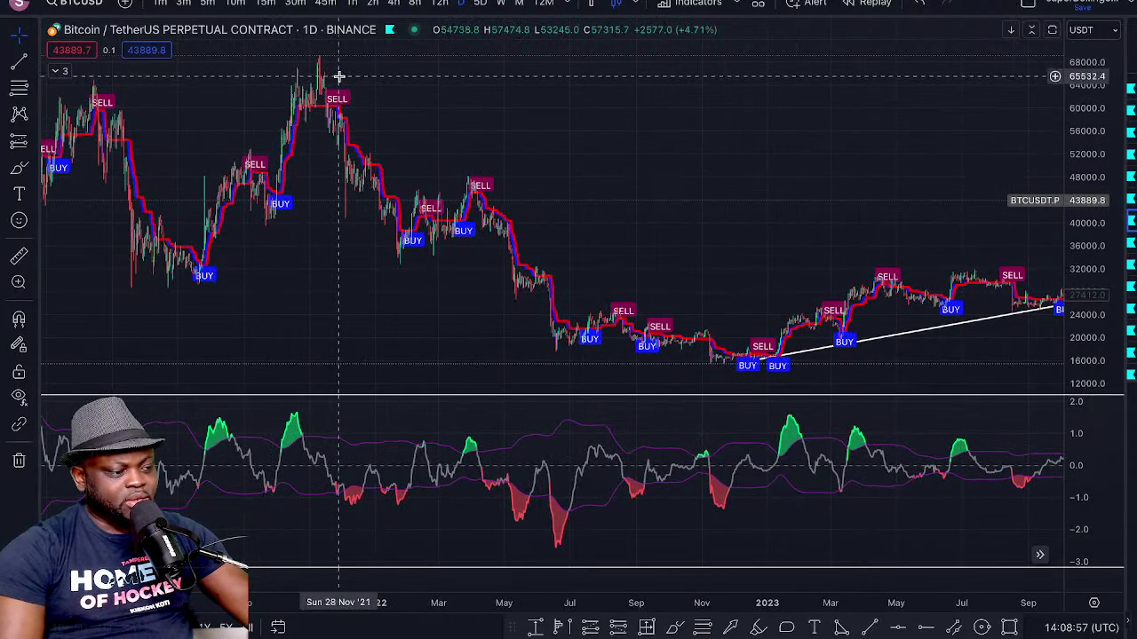
- Brush a freehand curve above the downtrend from about December 2021 to January 2023, and delete it
{"action": "left_click", "coordinate": [20, 170]}
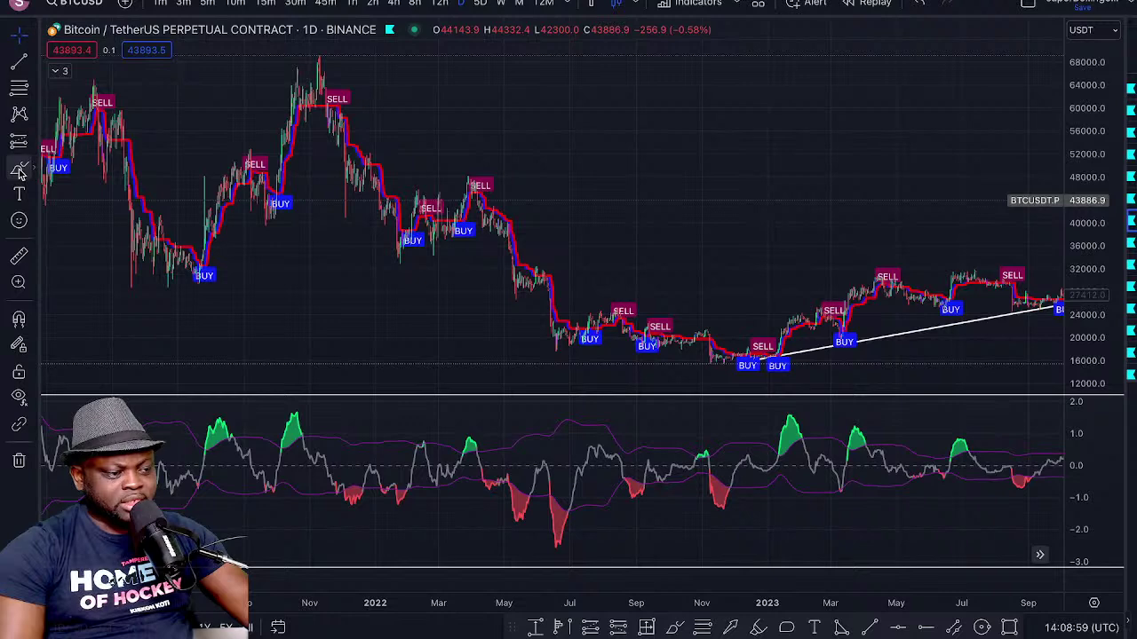
{"action": "mouse_move", "coordinate": [357, 110]}
{"action": "left_mouse_down"}
{"action": "mouse_move", "coordinate": [622, 254]}
{"action": "mouse_move", "coordinate": [783, 316]}
{"action": "left_mouse_up"}
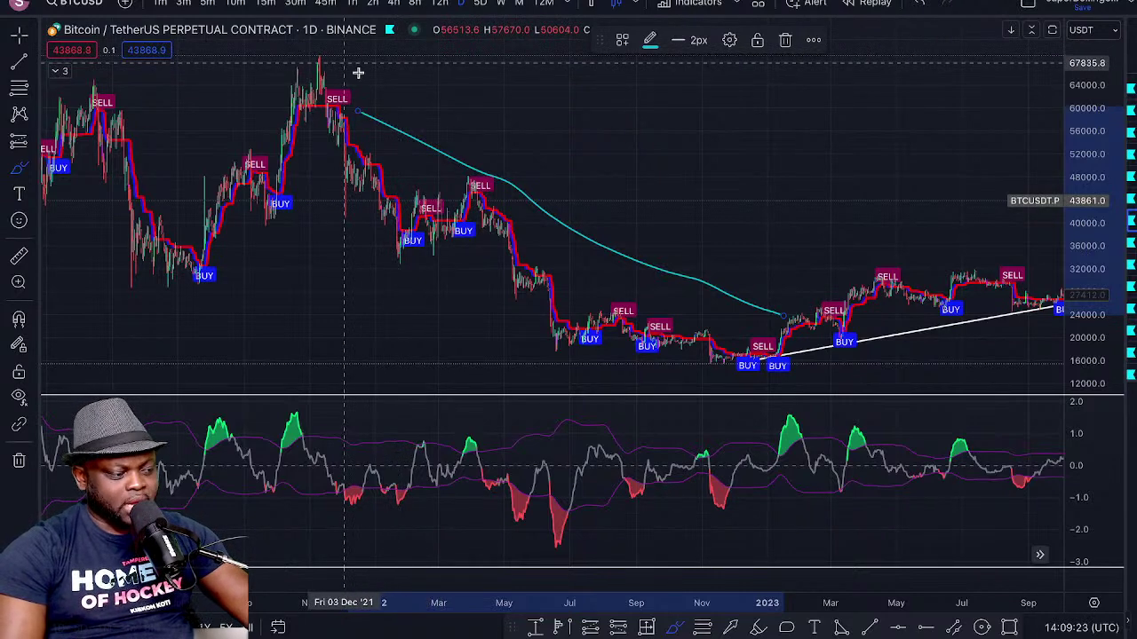
{"action": "left_click", "coordinate": [784, 42]}
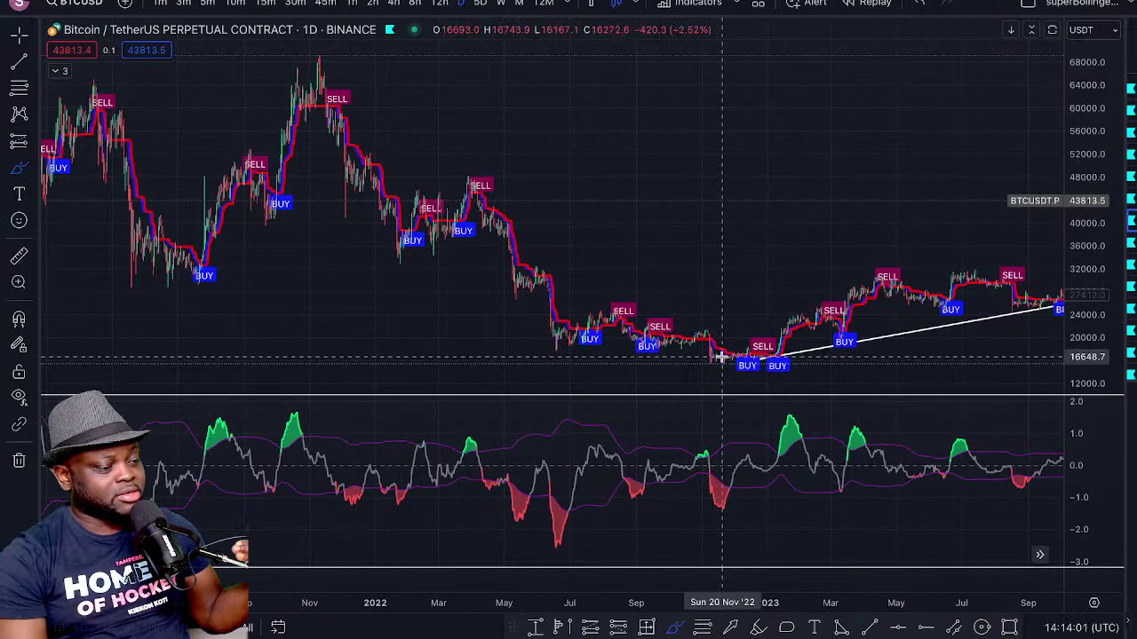
- Examine the daily buy and sell signals from the 2022 downtrend up to January 2024, and reset the chart view
{"action": "scroll", "coordinate": [717, 357], "scroll_direction": "right", "scroll_amount": 5}
{"action": "scroll", "coordinate": [718, 357], "scroll_direction": "right", "scroll_amount": 5}
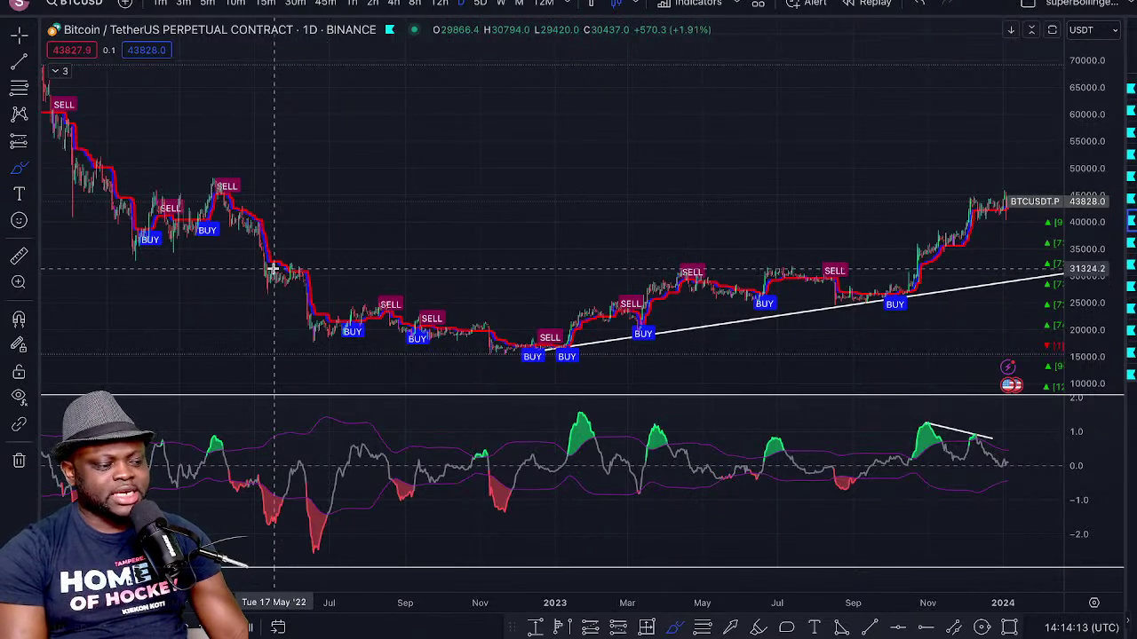
{"action": "scroll", "coordinate": [273, 268], "scroll_direction": "left", "scroll_amount": 5}
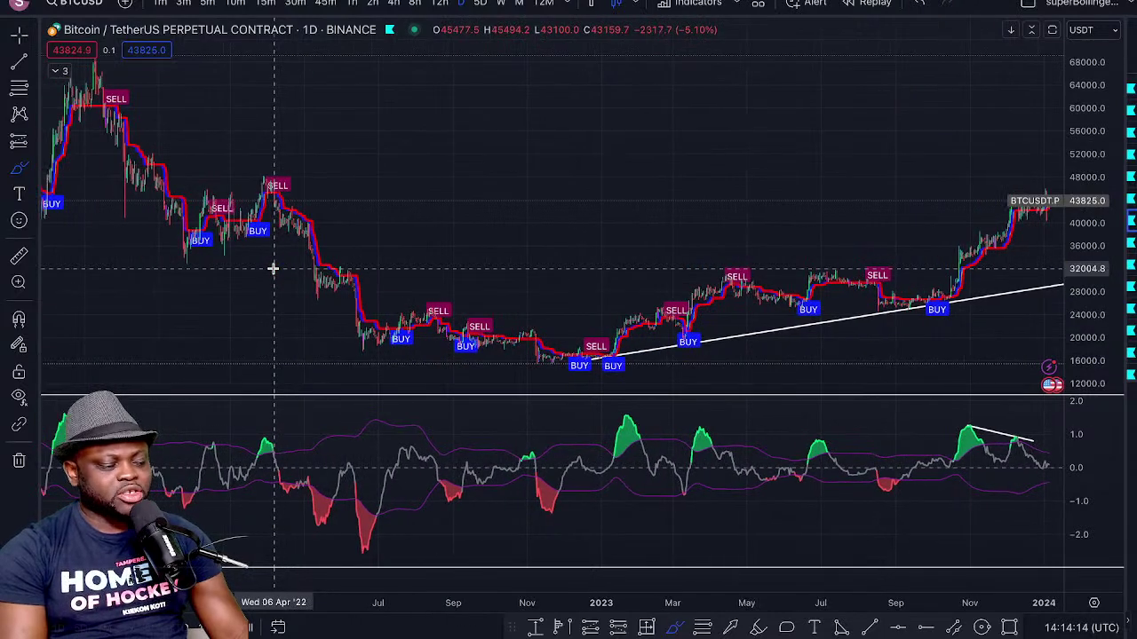
{"action": "scroll", "coordinate": [273, 268], "scroll_direction": "right", "scroll_amount": 5}
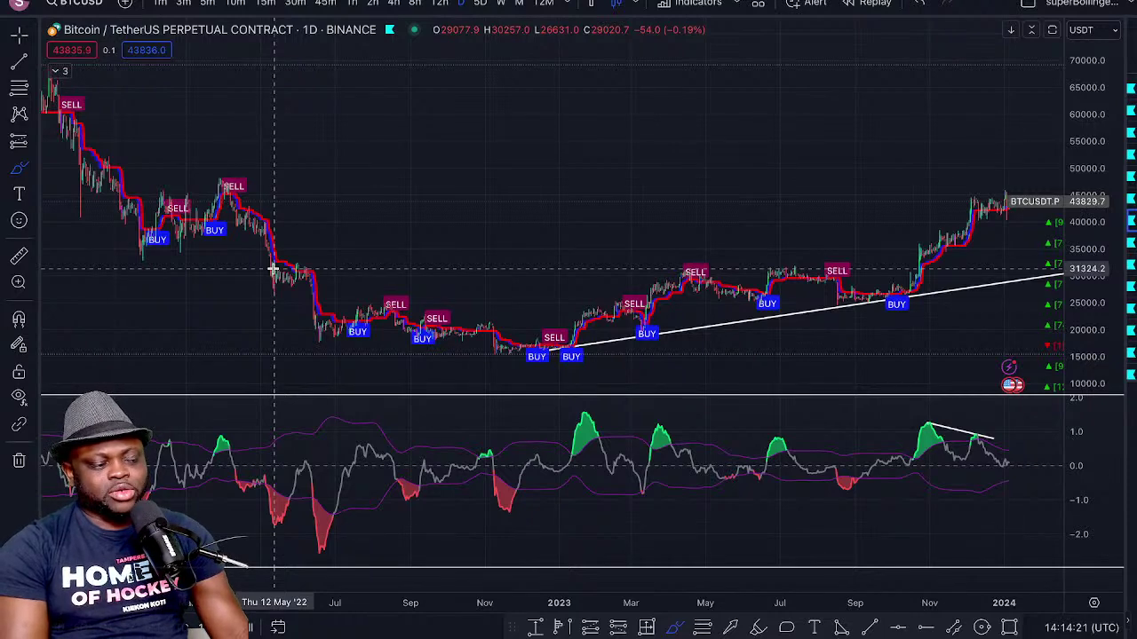
{"action": "scroll", "coordinate": [273, 267], "scroll_direction": "right", "scroll_amount": 1}
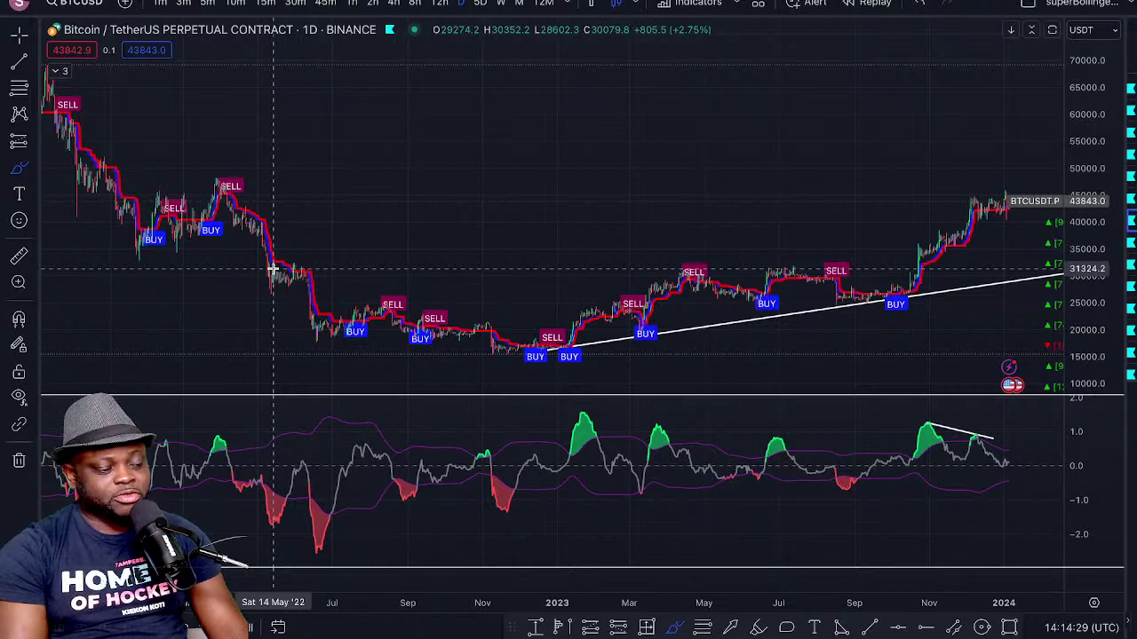
{"action": "scroll", "coordinate": [273, 268], "scroll_direction": "right", "scroll_amount": 1}
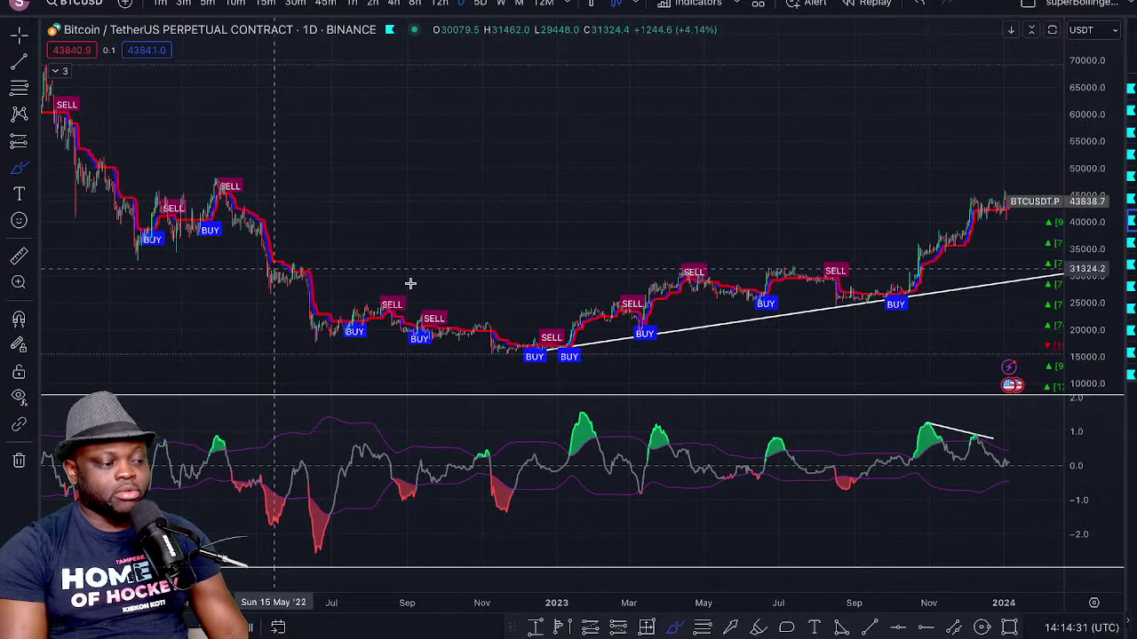
{"action": "scroll", "coordinate": [414, 286], "scroll_direction": "right", "scroll_amount": 3}
{"action": "scroll", "coordinate": [486, 317], "scroll_direction": "right", "scroll_amount": 3}
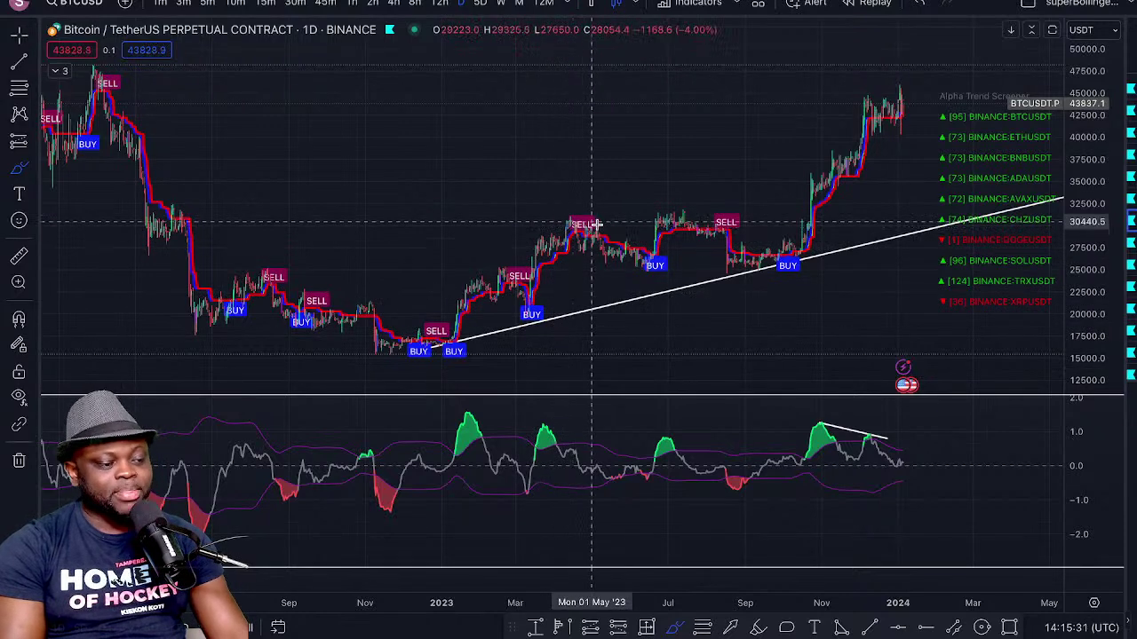
{"action": "right_click", "coordinate": [681, 150]}
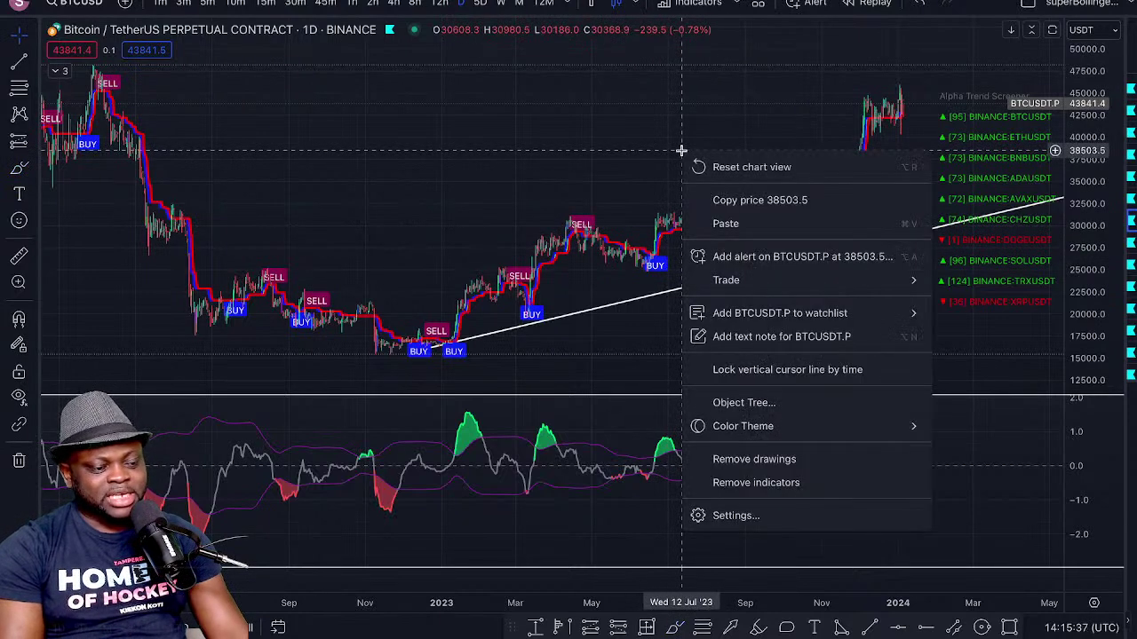
{"action": "left_click", "coordinate": [702, 171]}
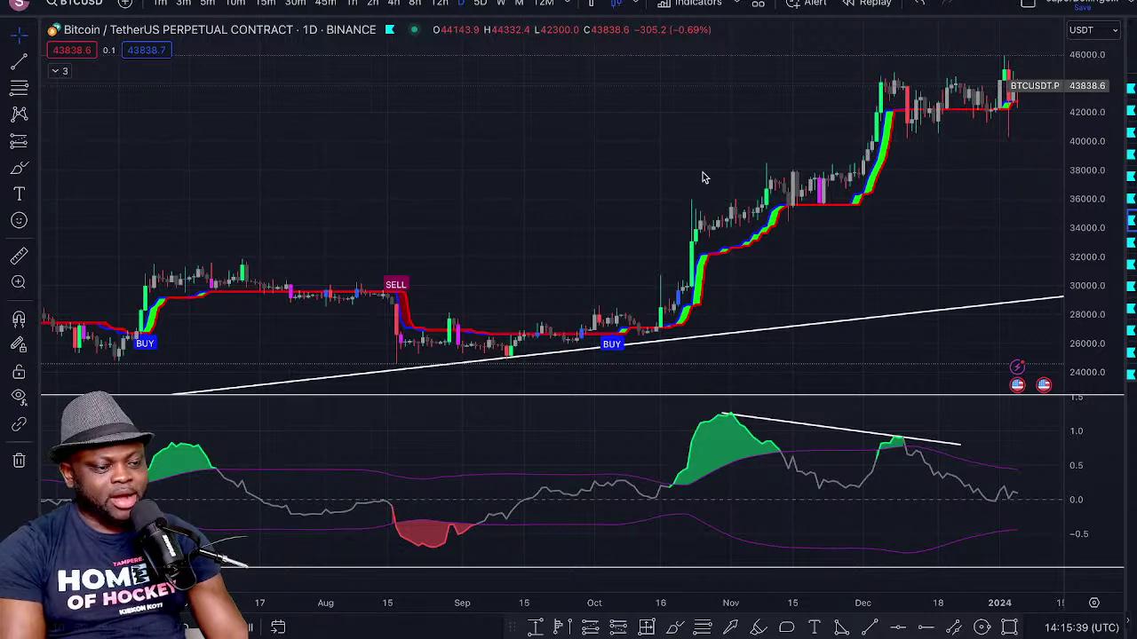
{"action": "scroll", "coordinate": [702, 178], "scroll_direction": "right", "scroll_amount": 5}
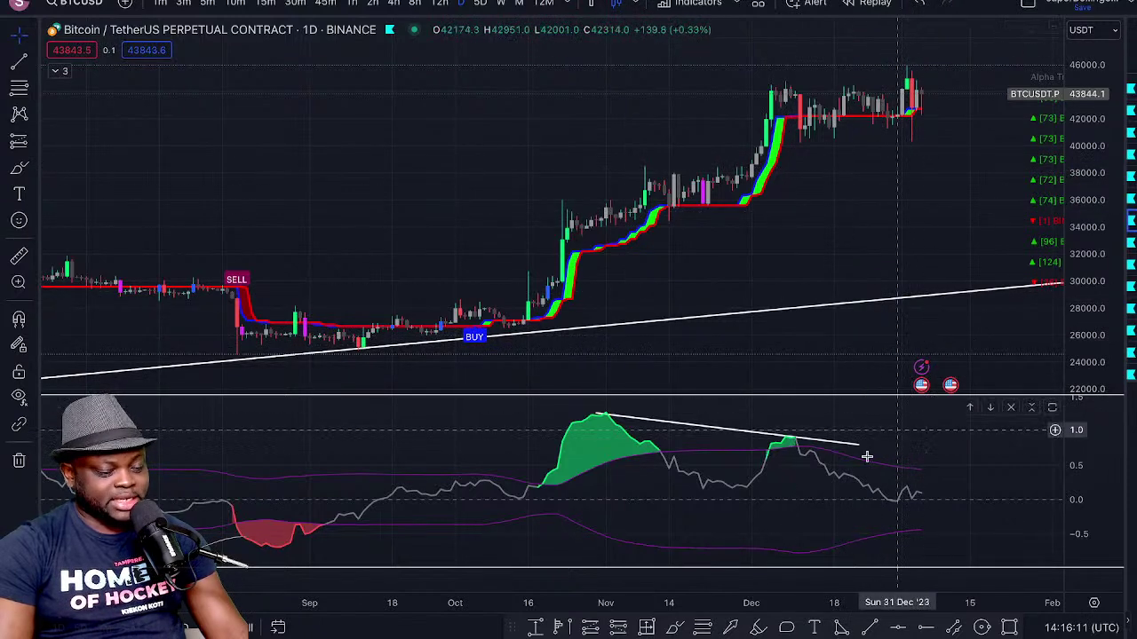
- Extend the oscillator's declining trend line to about 9 January 2024, ending at a level of about 0.7, and deselect it
{"action": "mouse_move", "coordinate": [861, 450]}
{"action": "left_mouse_down"}
{"action": "mouse_move", "coordinate": [900, 462]}
{"action": "mouse_move", "coordinate": [945, 453]}
{"action": "left_mouse_up"}
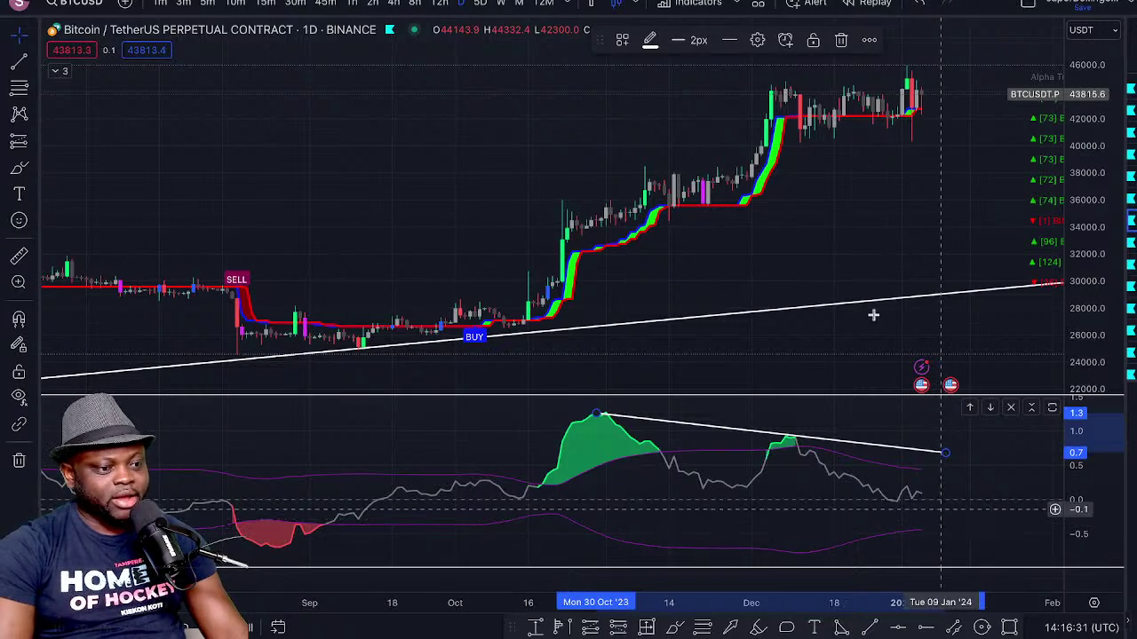
{"action": "left_click", "coordinate": [653, 160]}
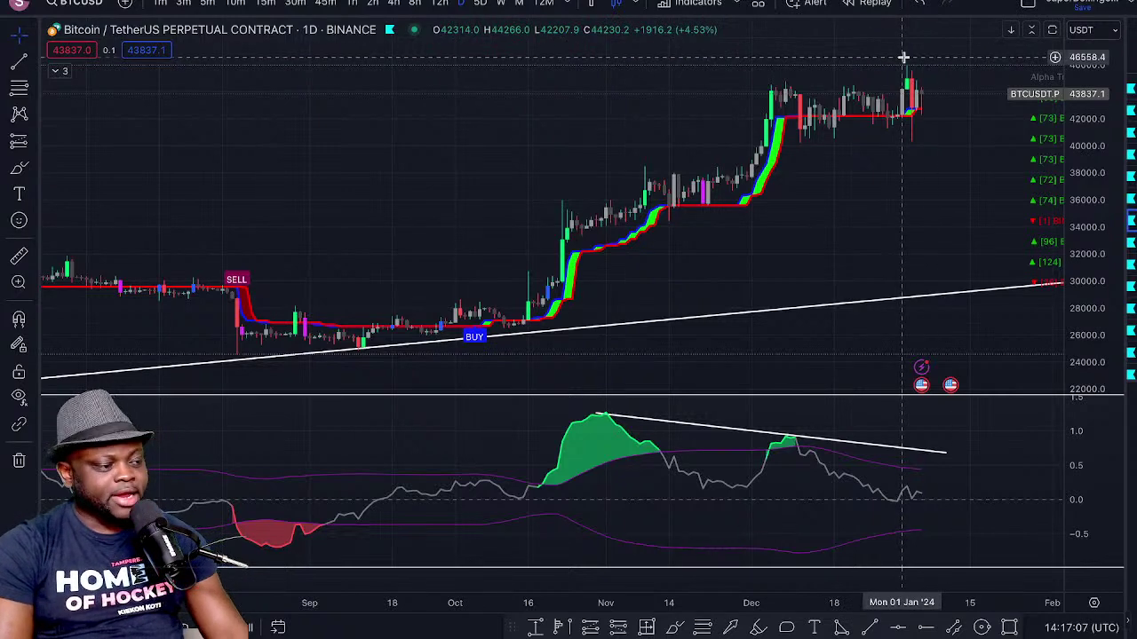
- Search the indicator library for "alpha"
{"action": "left_click", "coordinate": [677, 9]}
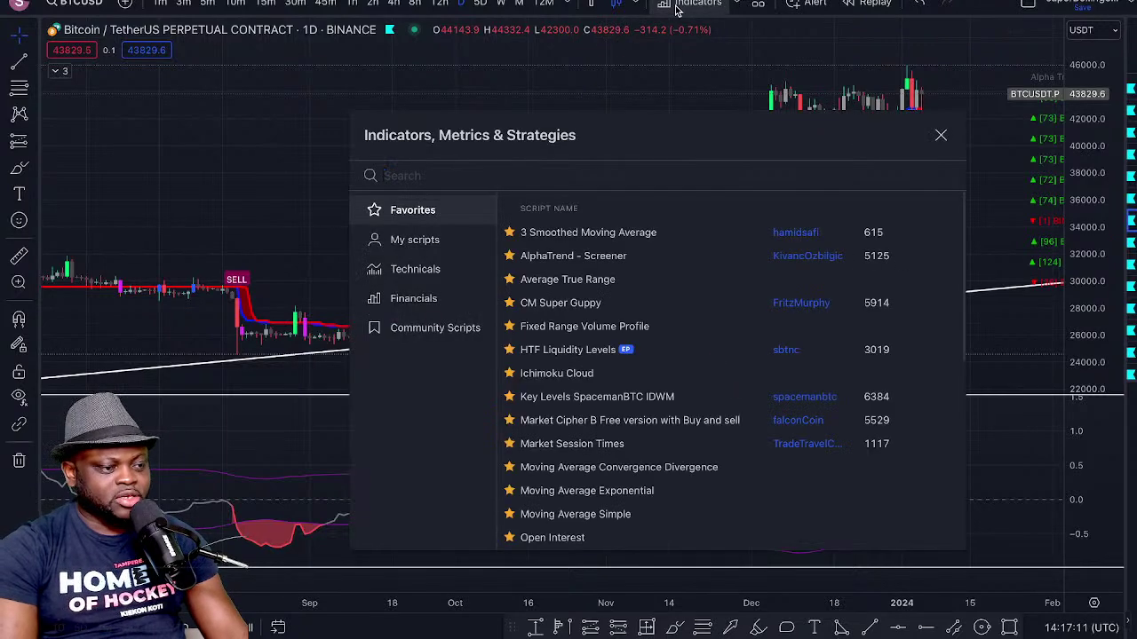
{"action": "type", "text": "a"}
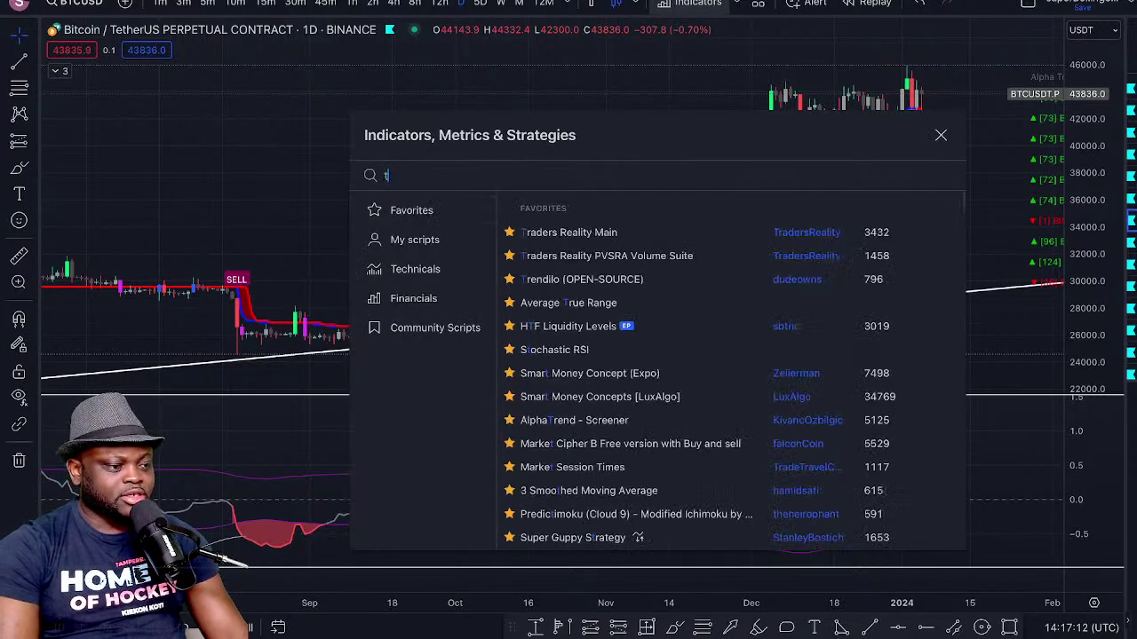
{"action": "type", "text": "plh"}
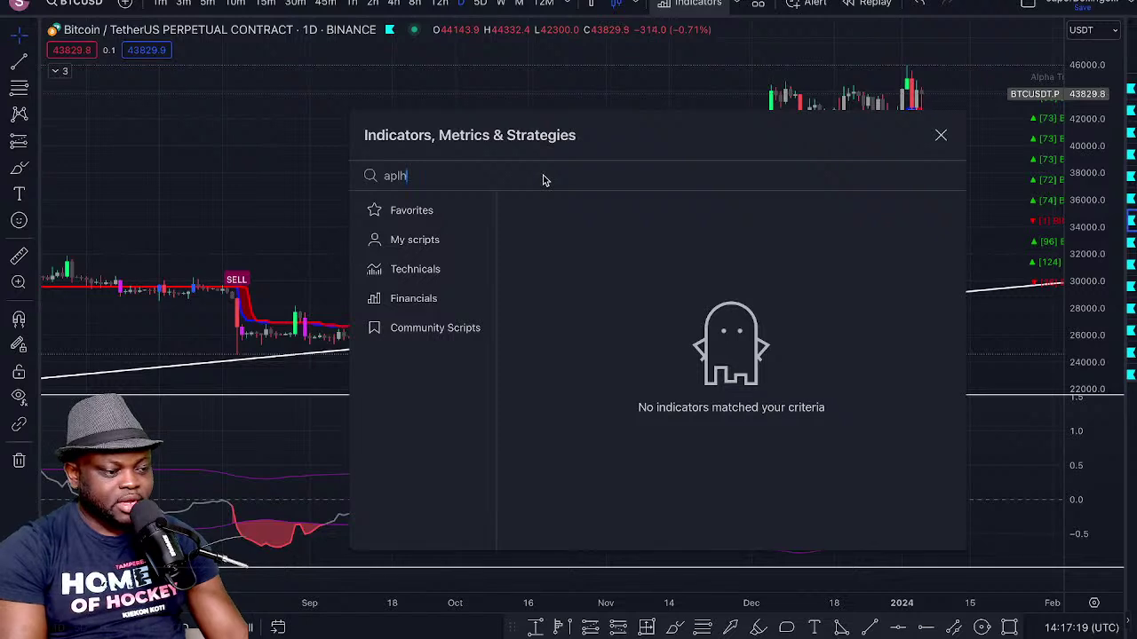
{"action": "key", "text": "BackSpace"}
{"action": "key", "text": "BackSpace"}
{"action": "key", "text": "BackSpace"}
{"action": "type", "text": "lpha"}
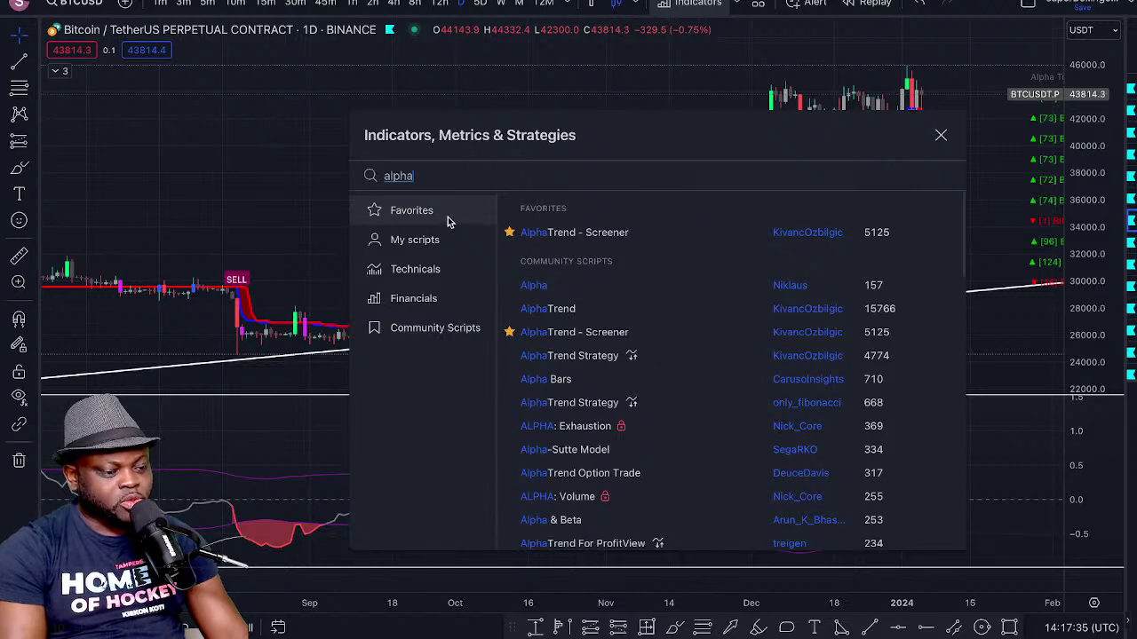
- Search the indicator library for "trendi" instead, and close the library
{"action": "key", "text": "BackSpace"}
{"action": "key", "text": "BackSpace"}
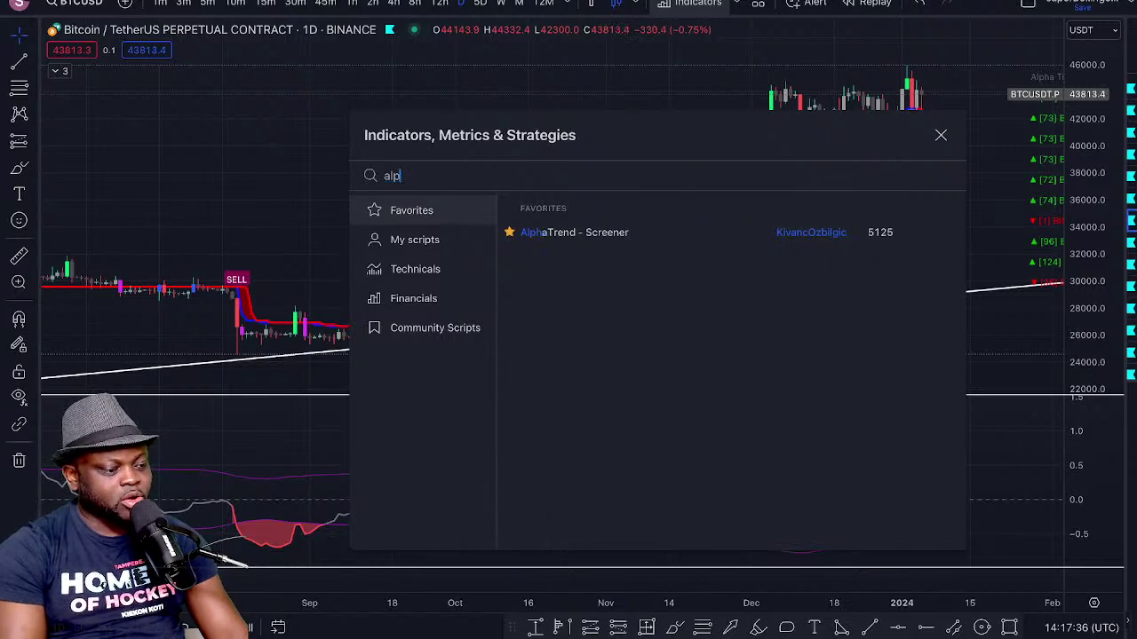
{"action": "key", "text": "BackSpace"}
{"action": "key", "text": "BackSpace"}
{"action": "key", "text": "BackSpace"}
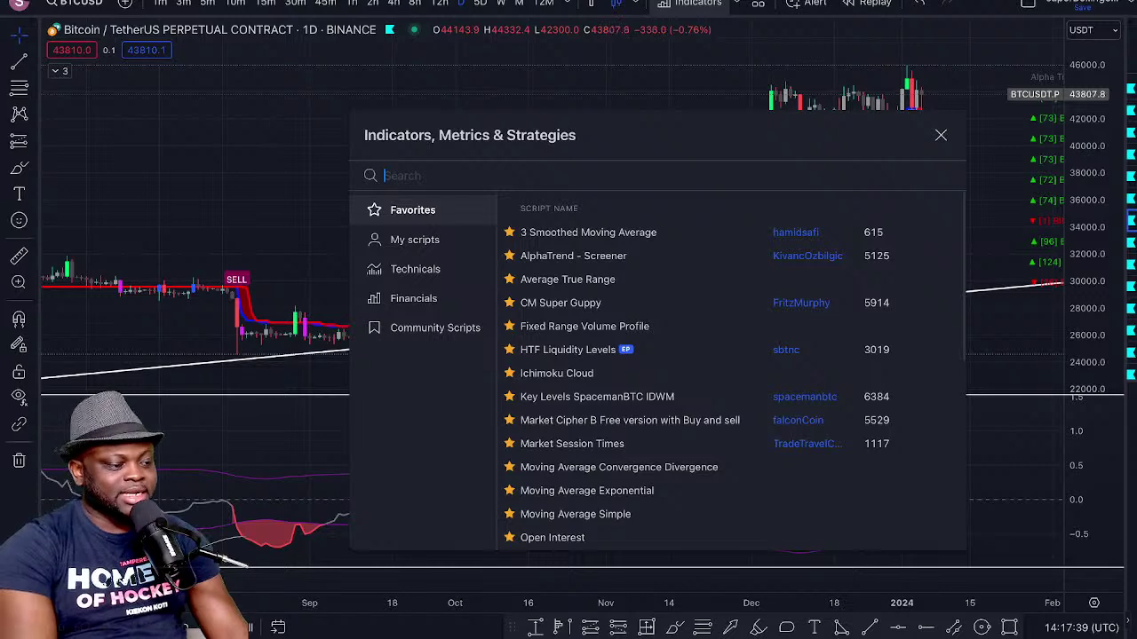
{"action": "type", "text": "tren"}
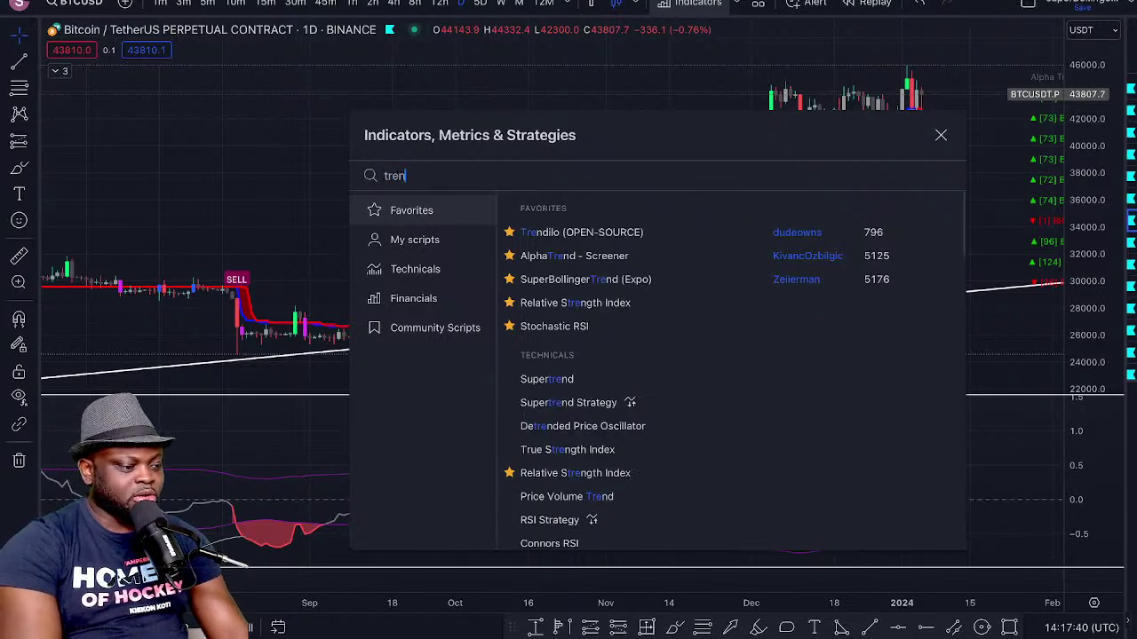
{"action": "type", "text": "di"}
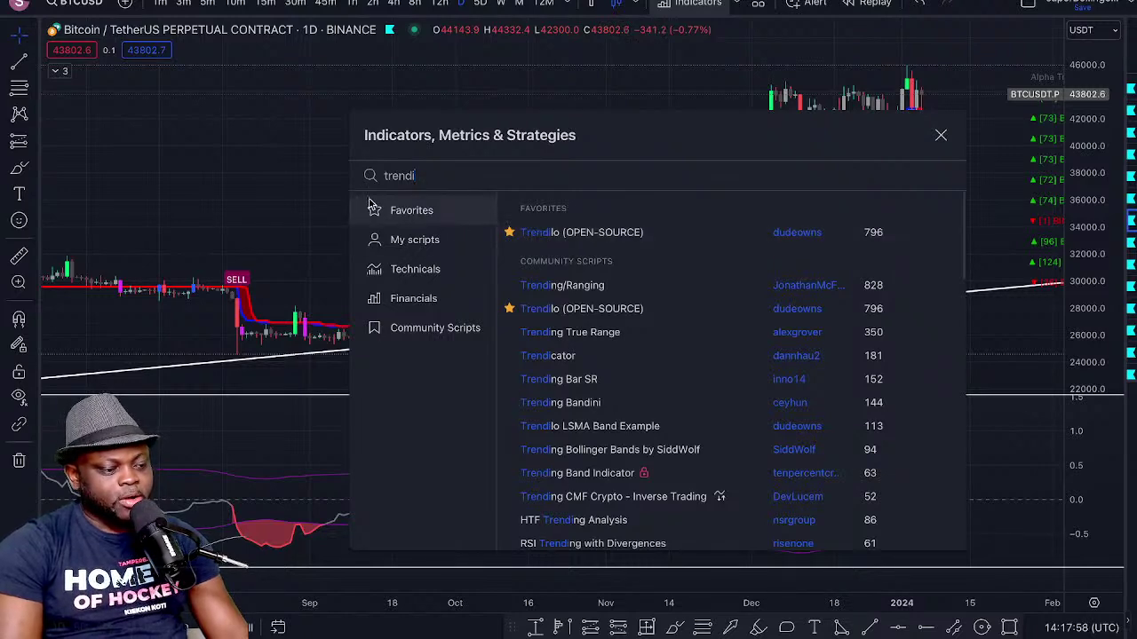
{"action": "left_click", "coordinate": [310, 183]}
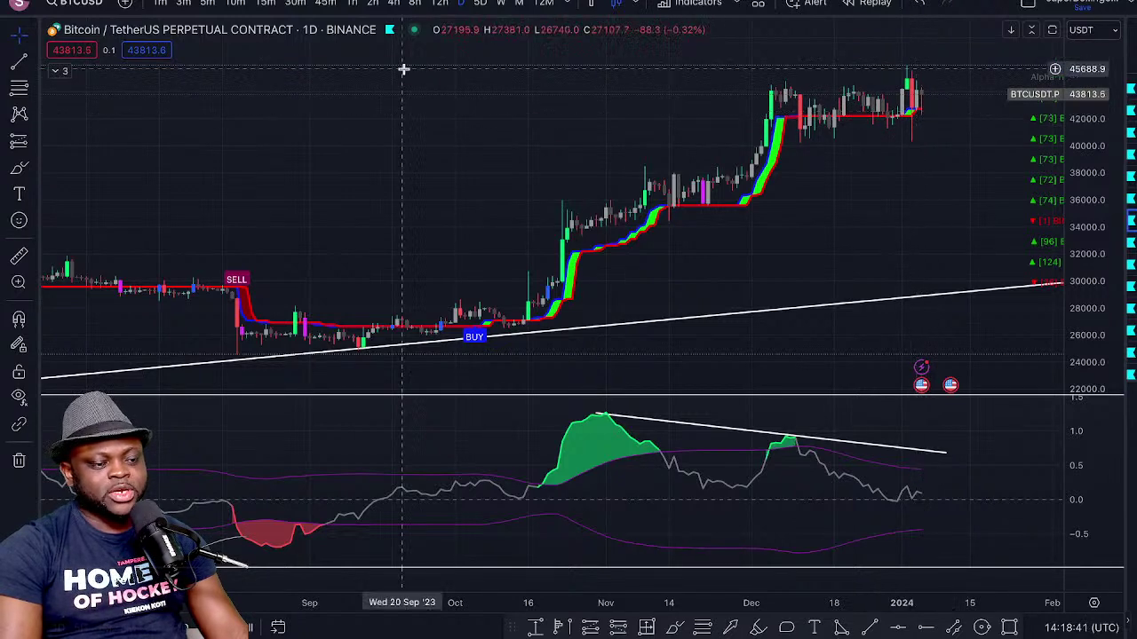
- Brush a small freehand loop just below the latest candles in early January 2024, around the 40000 price level, and delete it
{"action": "left_click", "coordinate": [19, 167]}
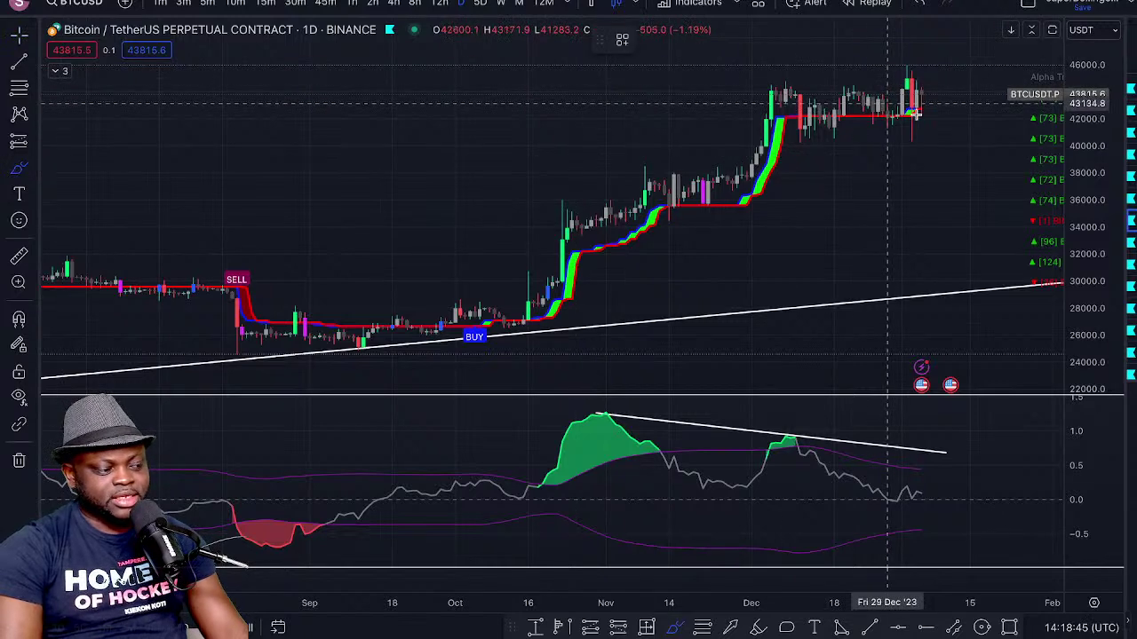
{"action": "mouse_move", "coordinate": [918, 124]}
{"action": "left_mouse_down"}
{"action": "mouse_move", "coordinate": [923, 162]}
{"action": "mouse_move", "coordinate": [924, 124]}
{"action": "mouse_move", "coordinate": [926, 133]}
{"action": "left_mouse_up"}
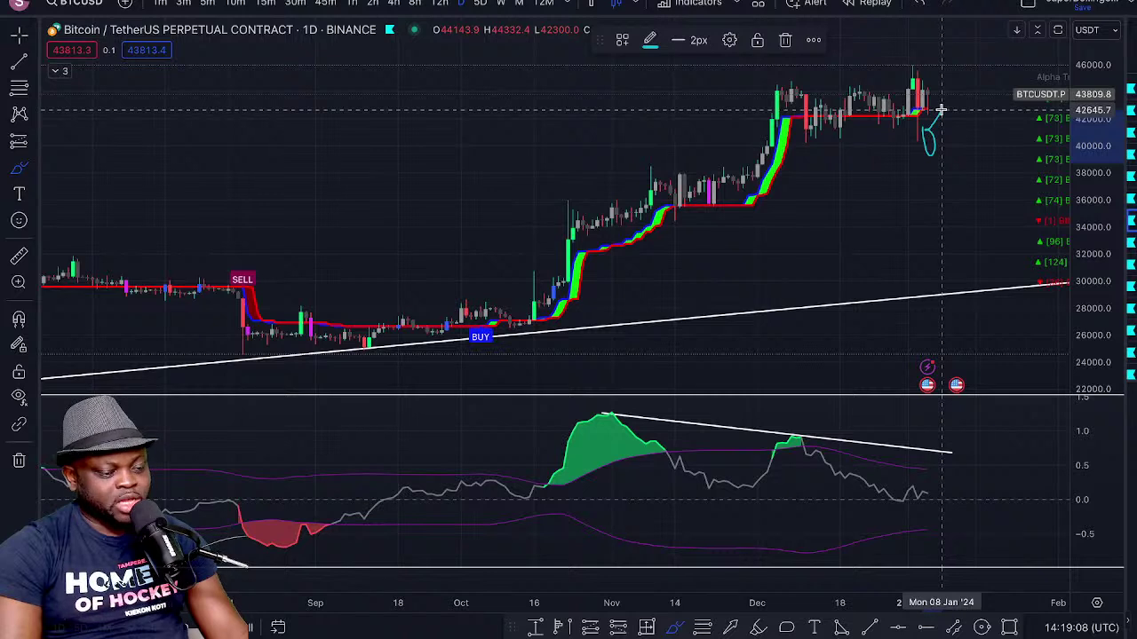
{"action": "left_click", "coordinate": [787, 40]}
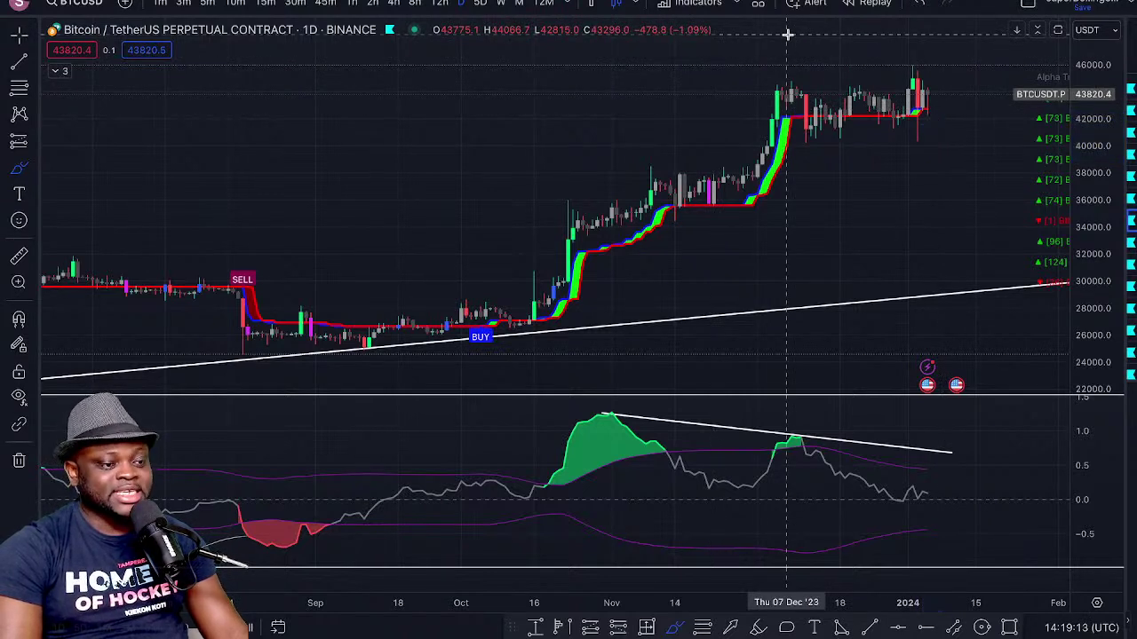